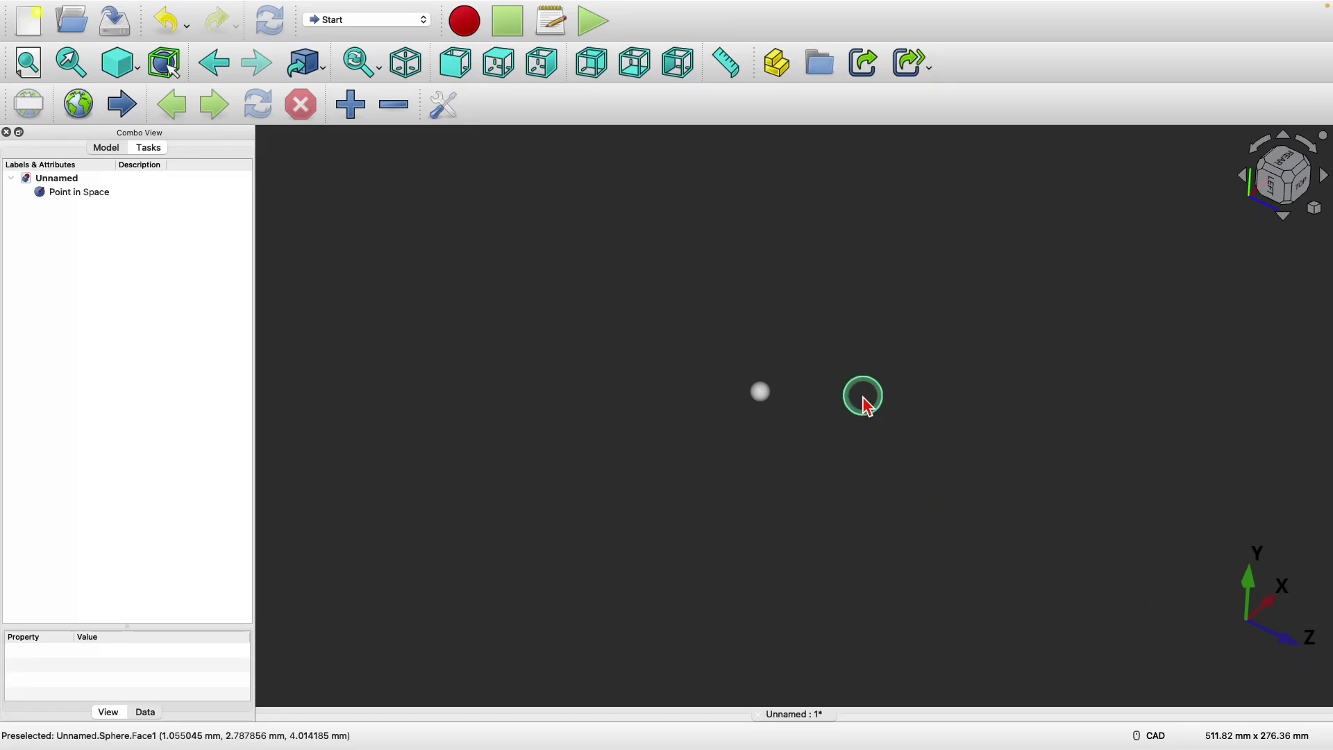
pyautogui.hotkey('ctrl', 'shift', 'a')
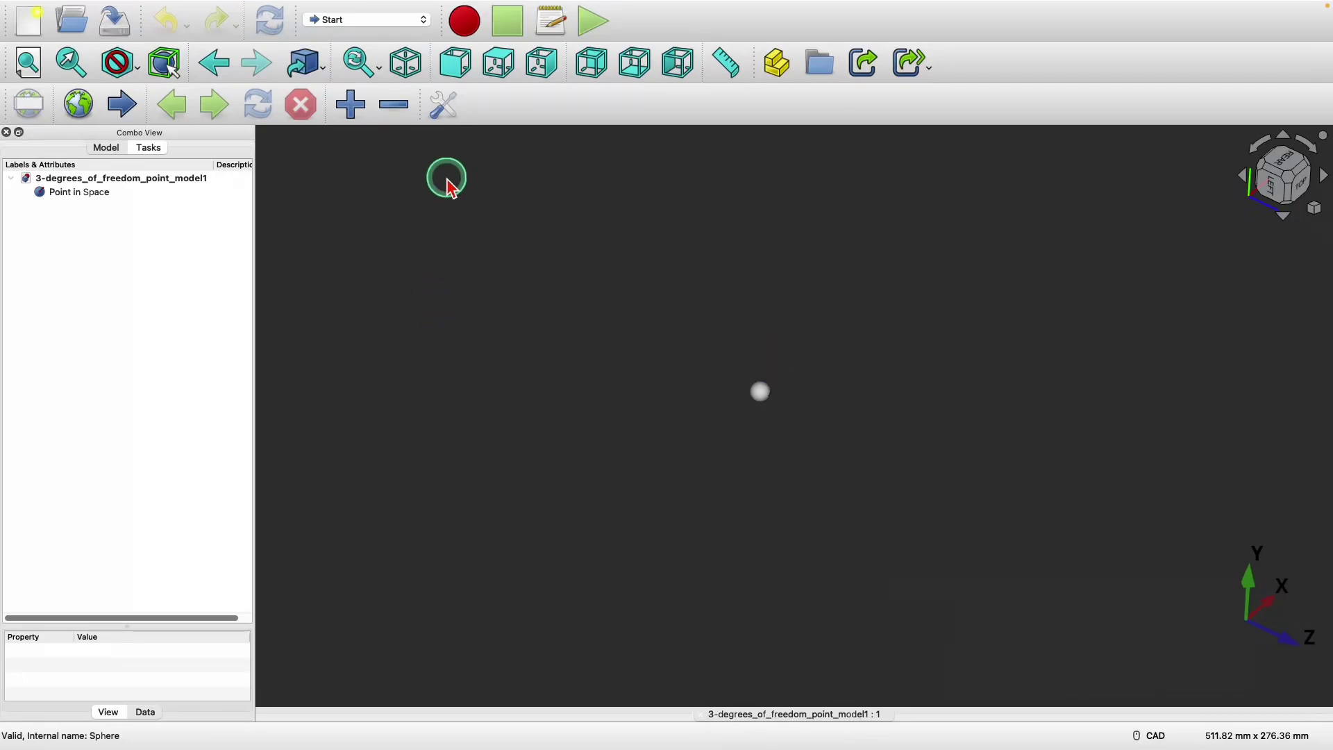
# - Switch to the Sketcher workbench and start a new sketch on the XY plane
pyautogui.click(423, 20)
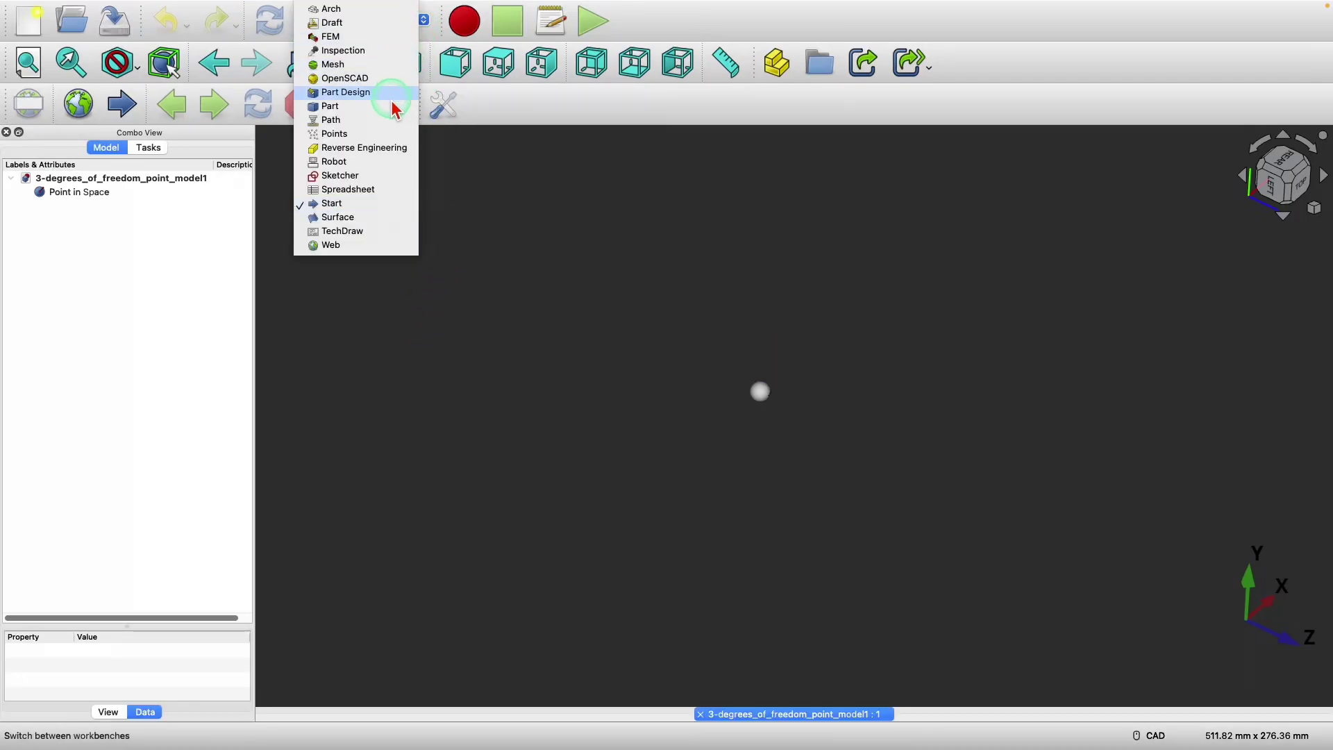
pyautogui.click(354, 175)
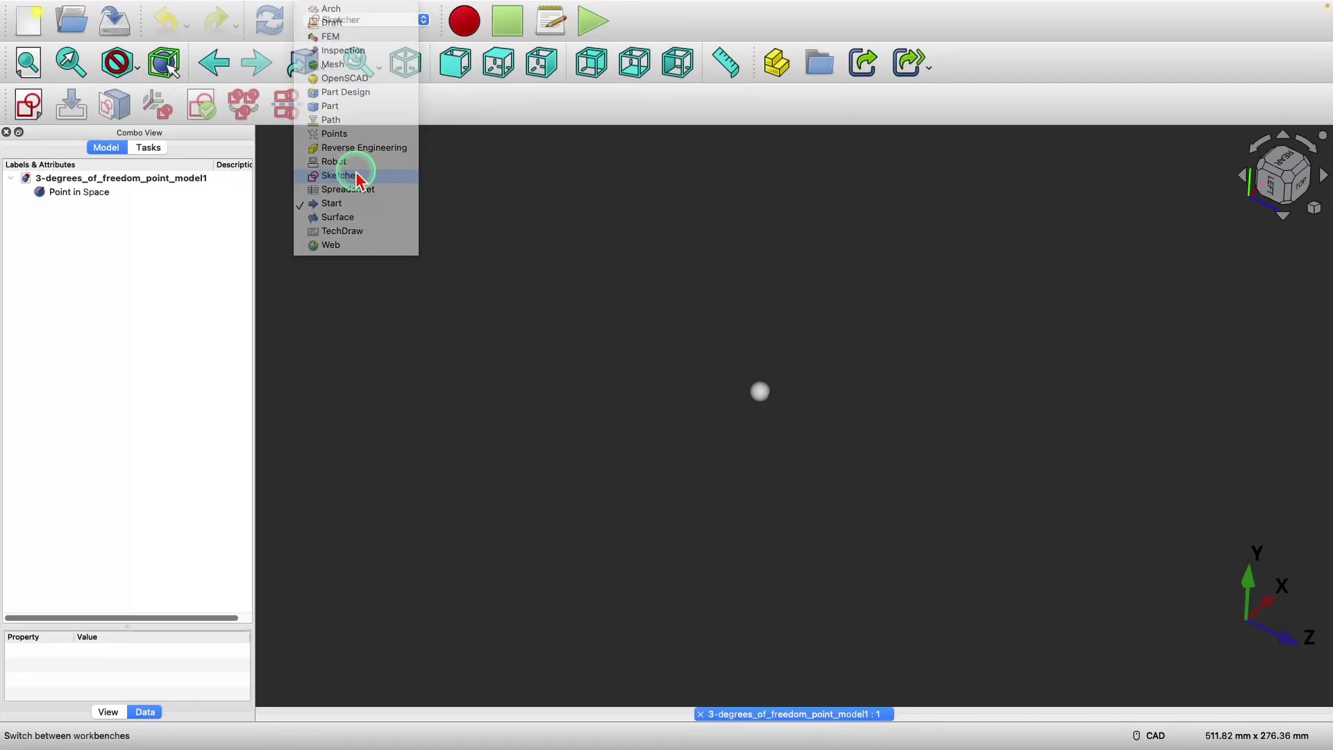
pyautogui.click(28, 105)
pyautogui.click(708, 426)
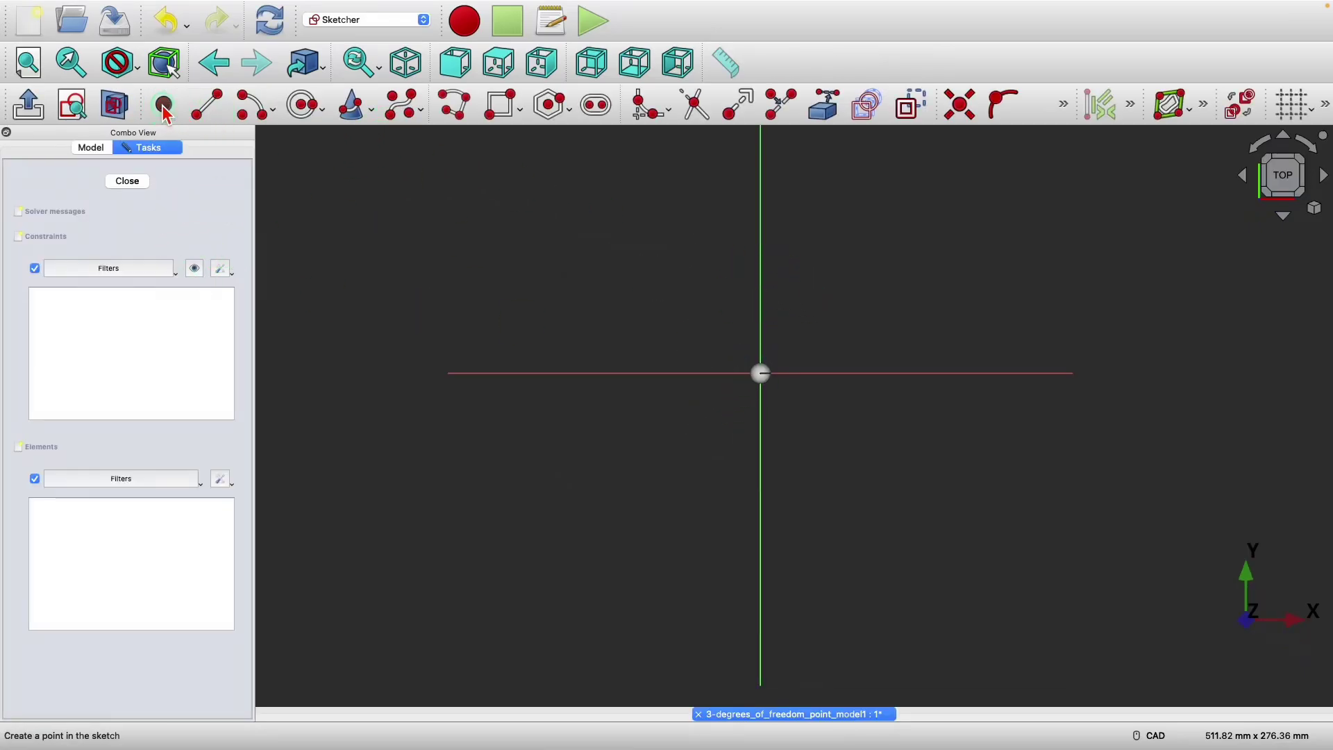
# - Place a single sketch point above the horizontal axis at about (99.5 mm, 57.5 mm)
pyautogui.click(164, 110)
pyautogui.click(947, 252)
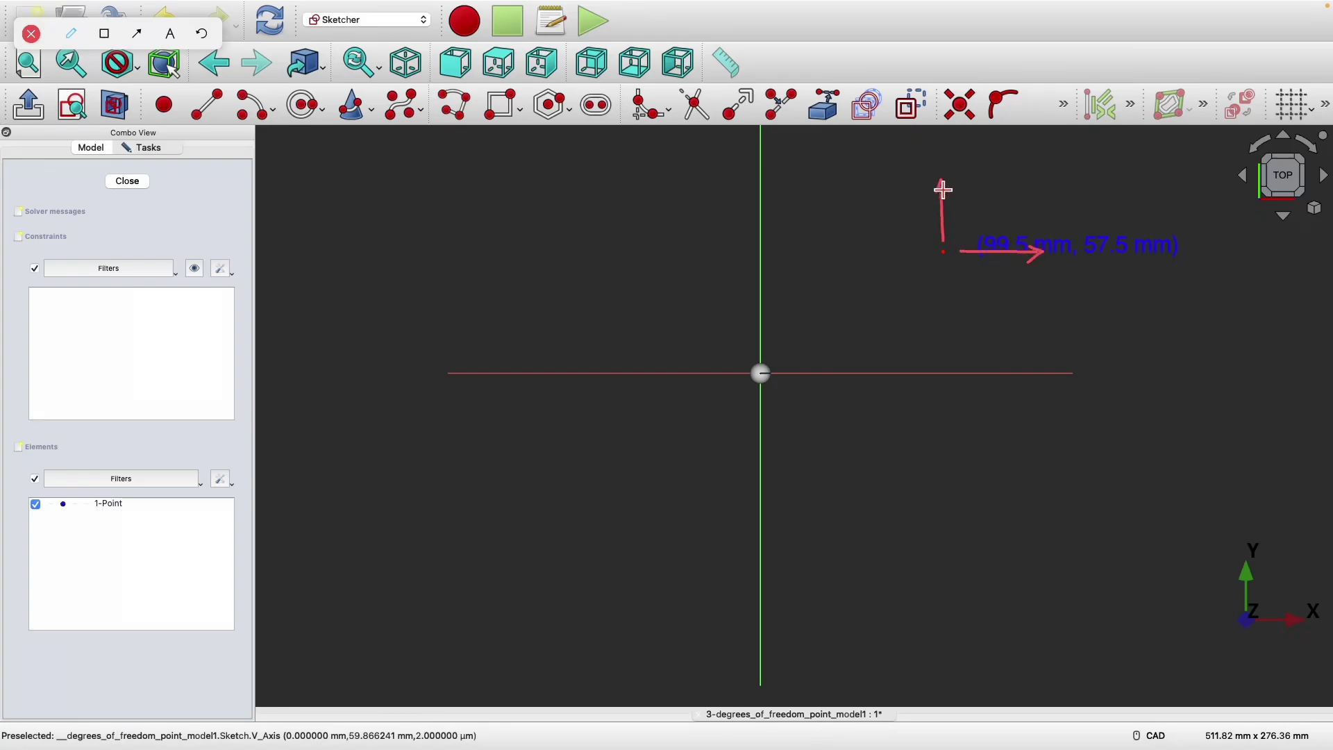
pyautogui.click(298, 450)
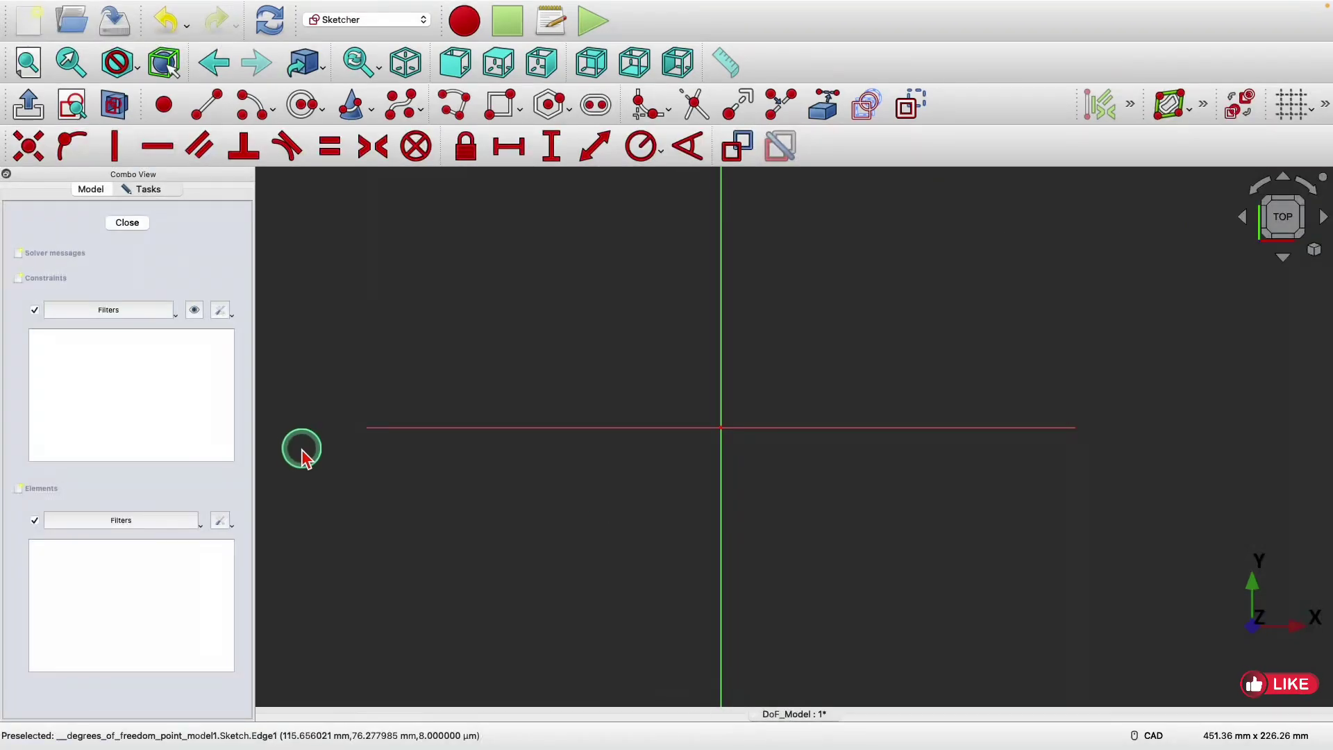
pyautogui.click(935, 292)
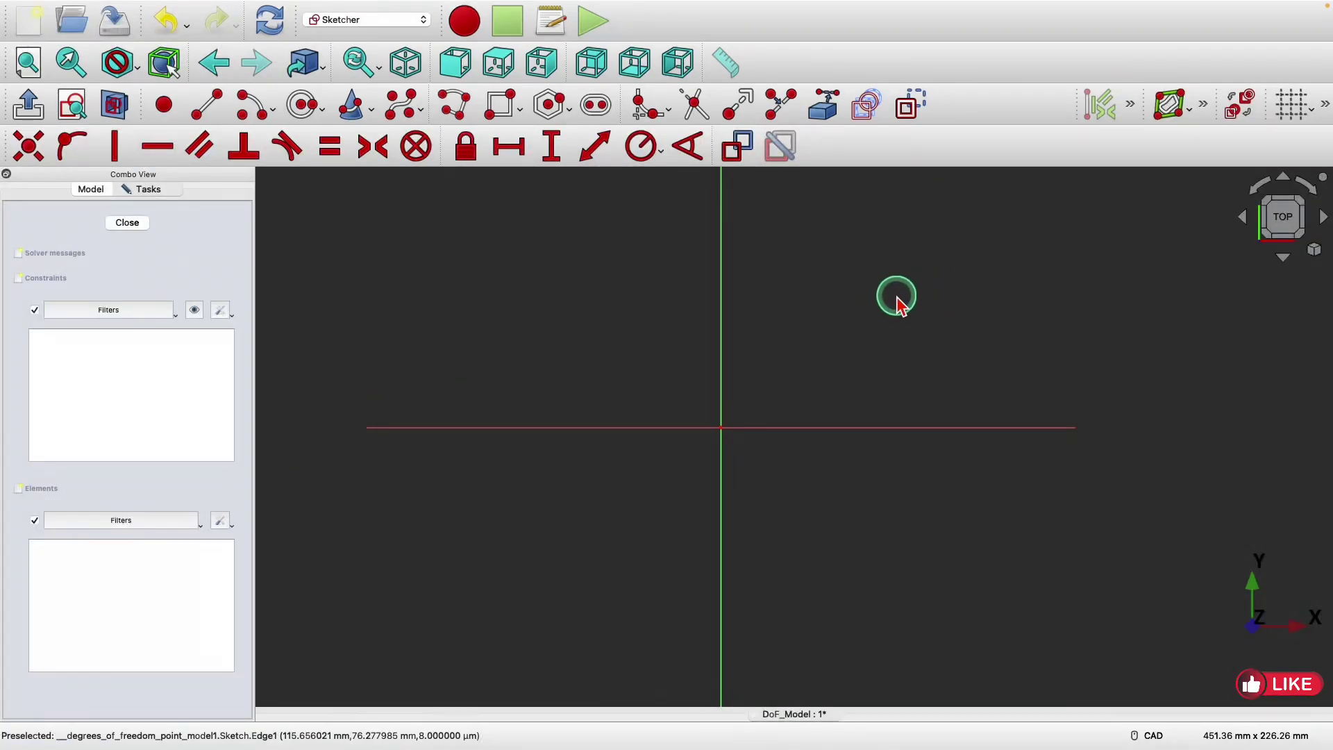
# - Sketch one free line in the upper-right quadrant, rising to an endpoint at about (125 mm, 76 mm)
pyautogui.click(201, 114)
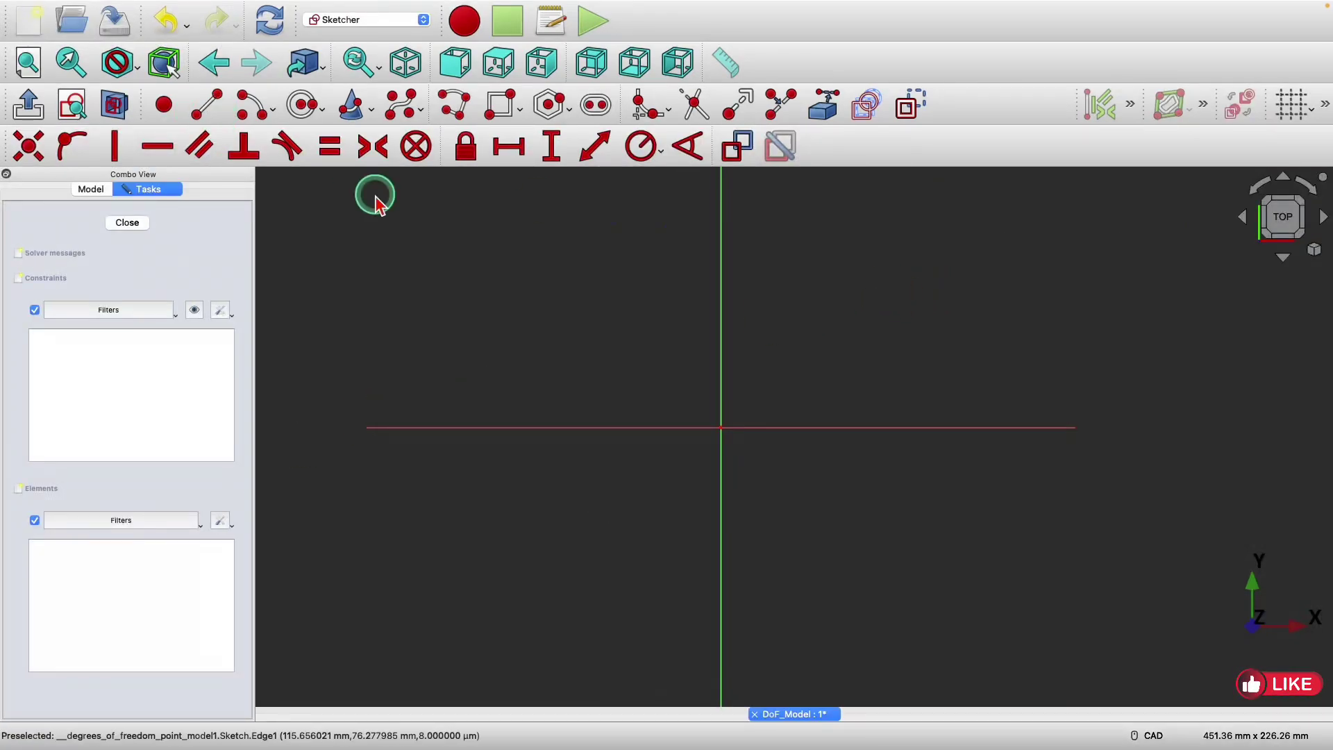
pyautogui.click(800, 361)
pyautogui.click(1018, 246)
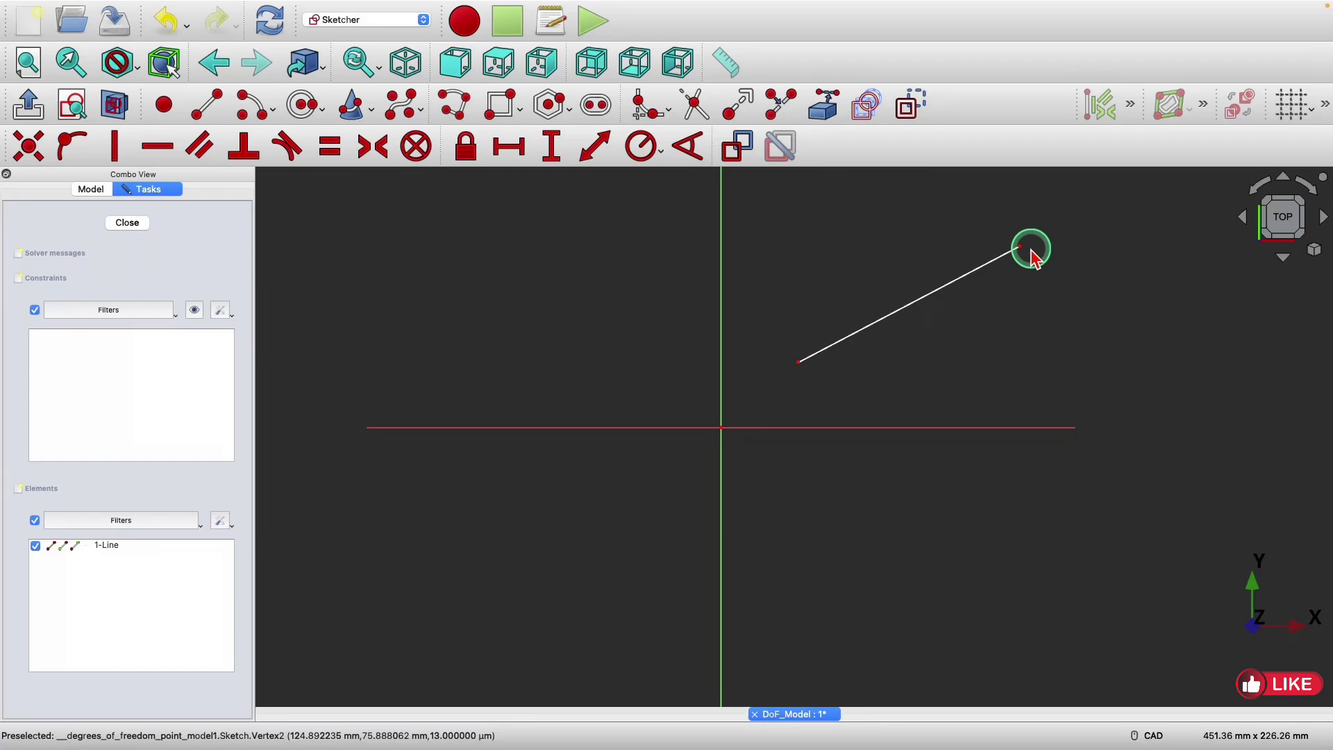
pyautogui.press('super+shift+a')
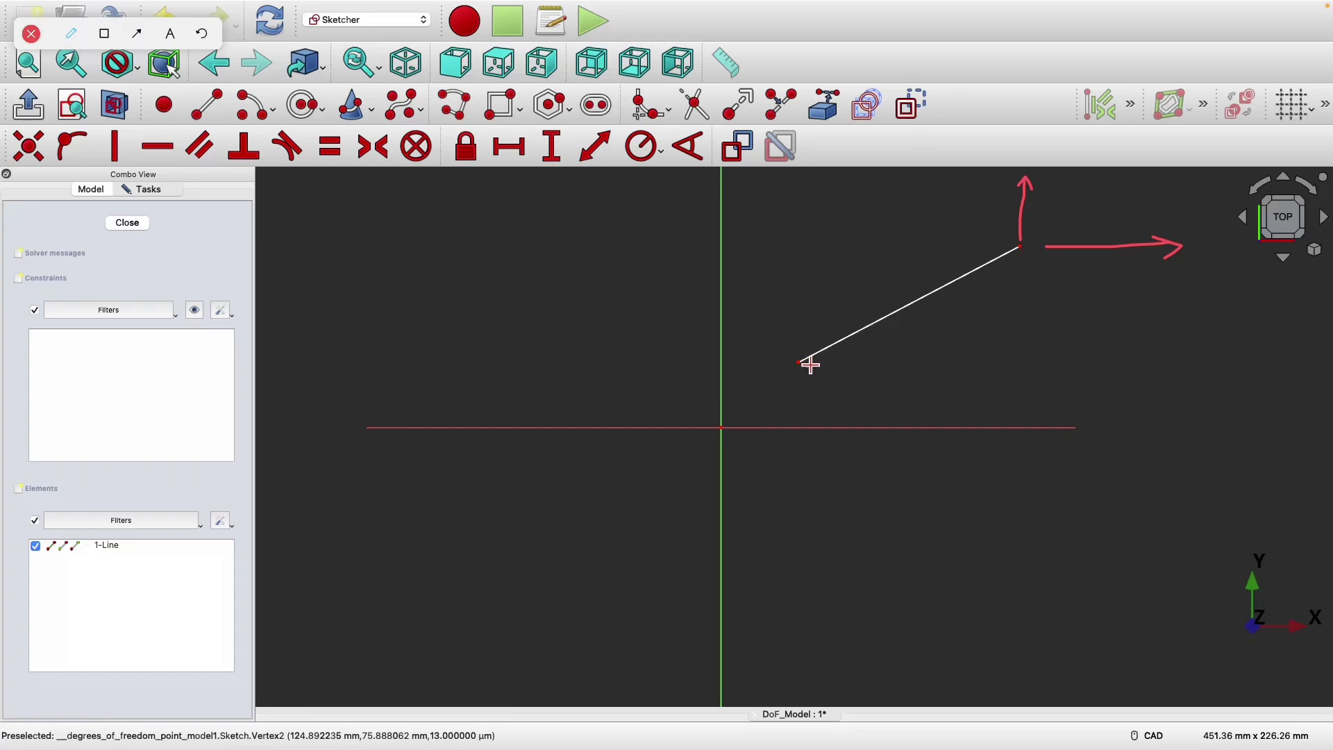
pyautogui.moveTo(898, 362); pyautogui.dragTo(900, 370)
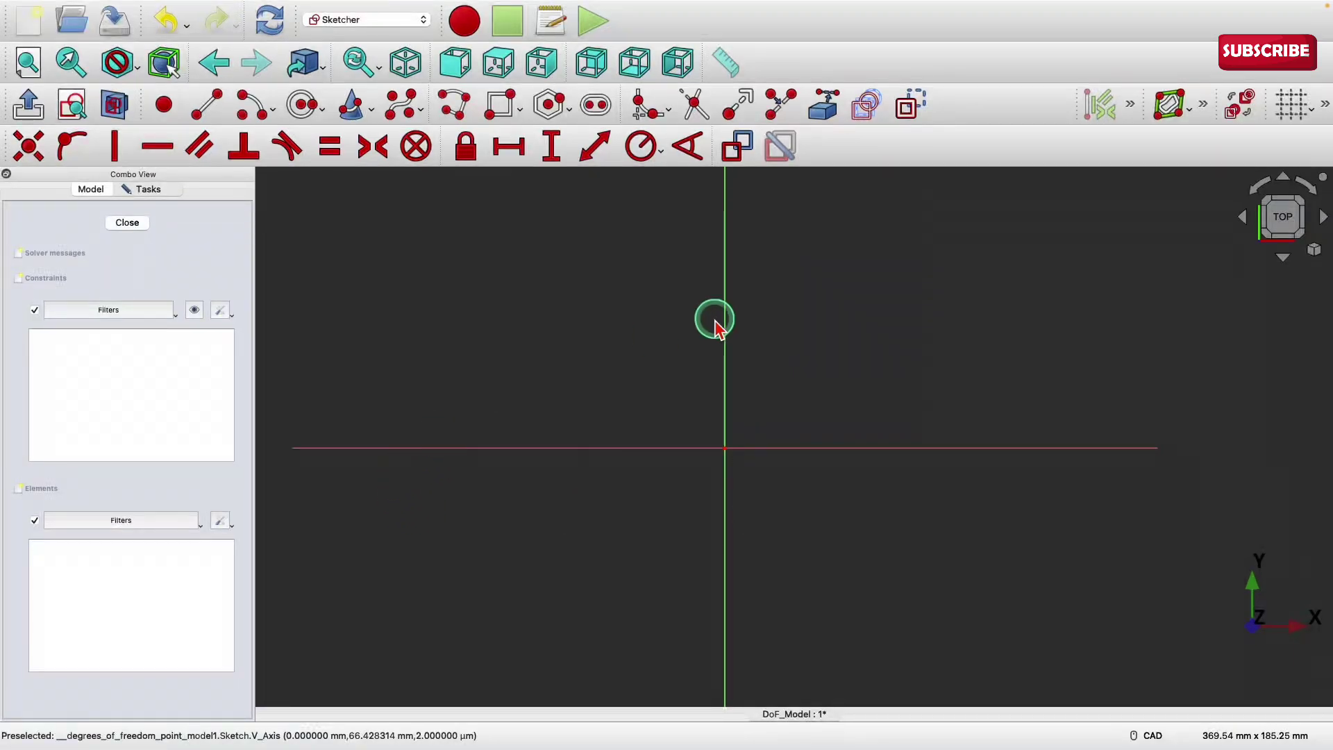
# - Sketch two separate lines, one from about (23, 40.5) to (77, 80.5) mm and one below it sloping down to about (130, 19) mm
pyautogui.click(187, 115)
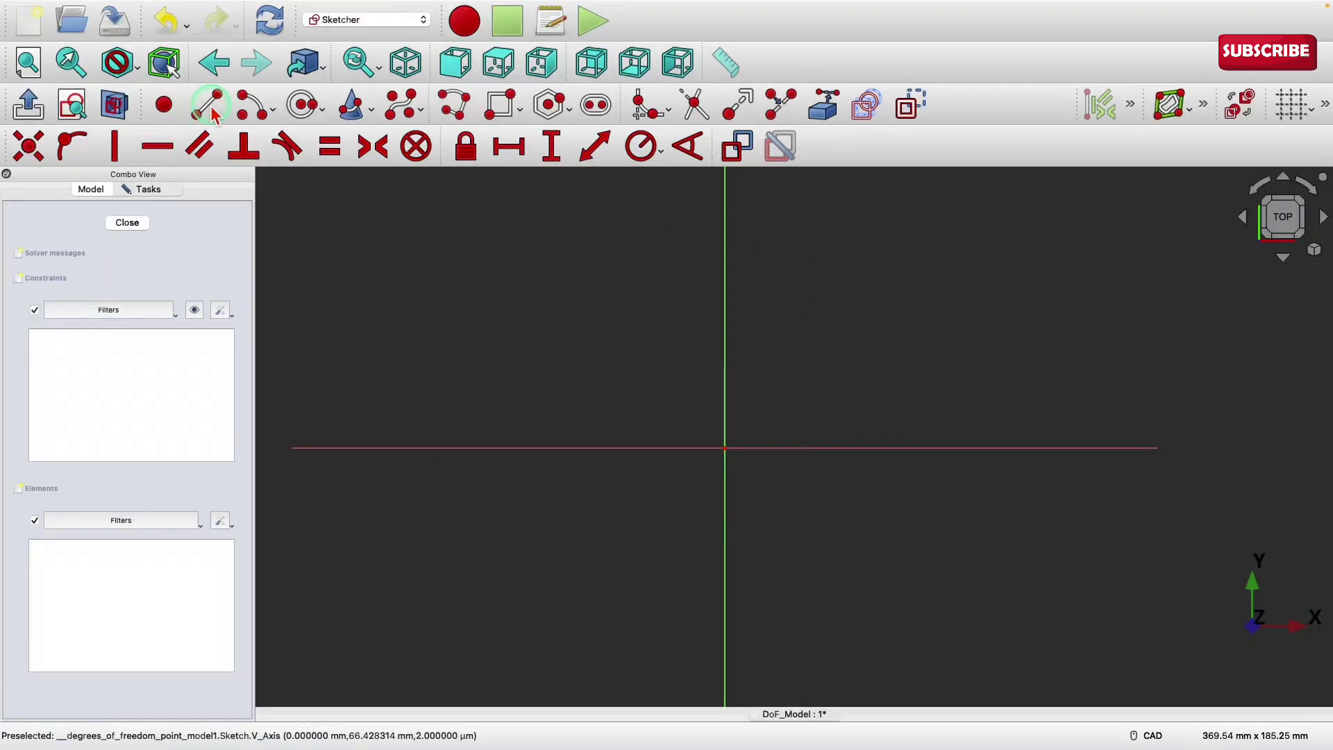
pyautogui.click(792, 328)
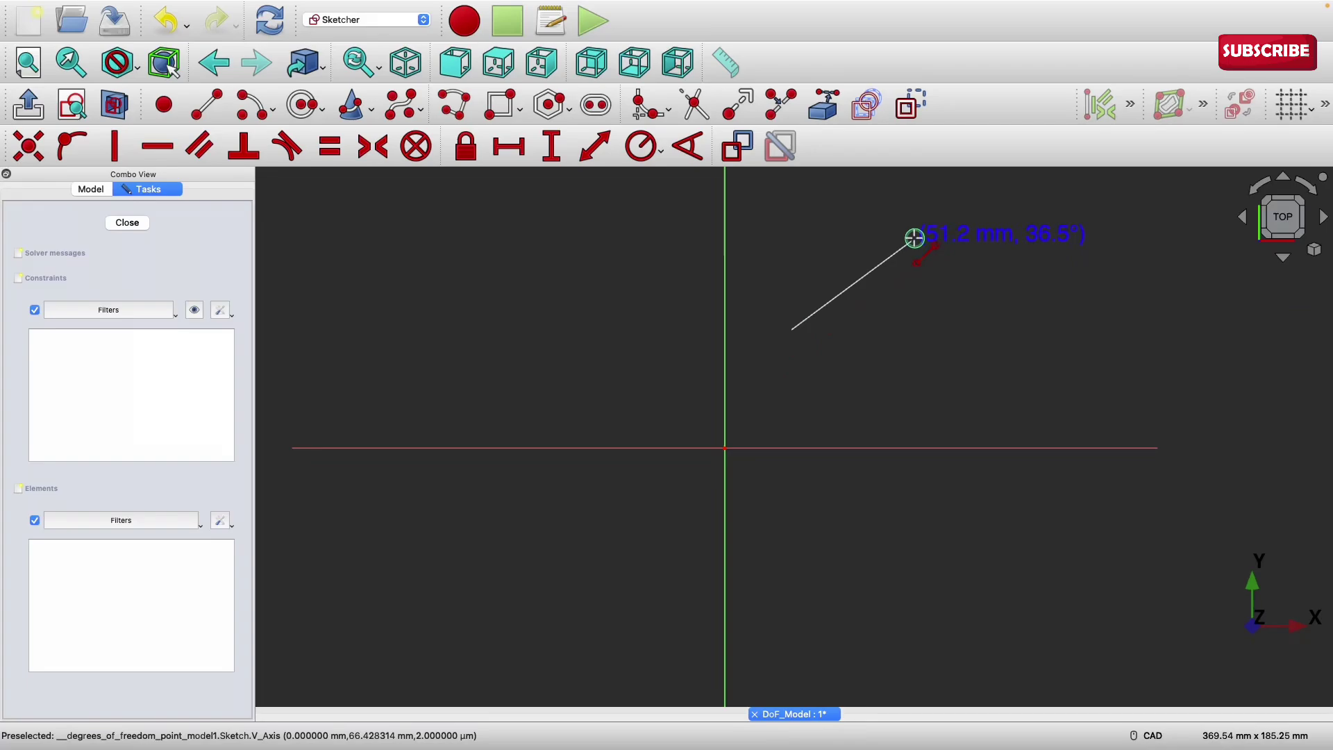
pyautogui.click(949, 212)
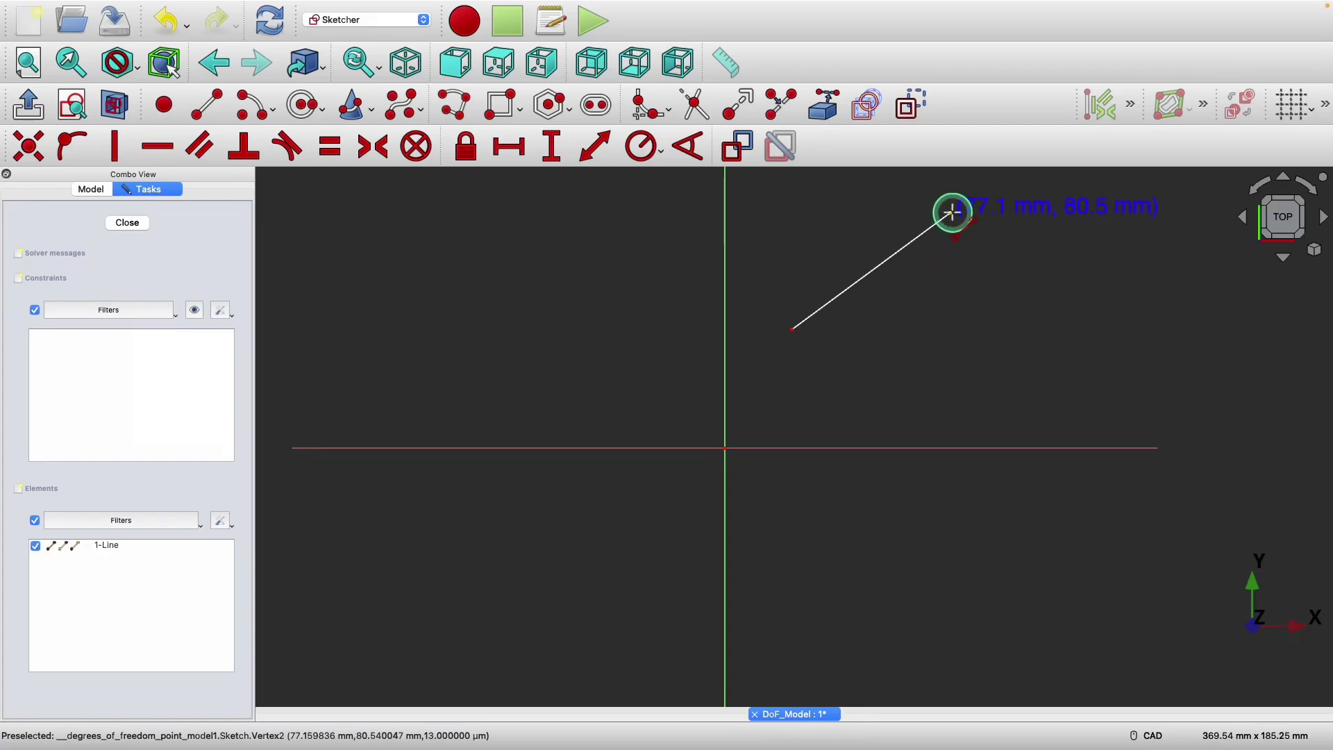
pyautogui.click(855, 350)
pyautogui.click(1110, 394)
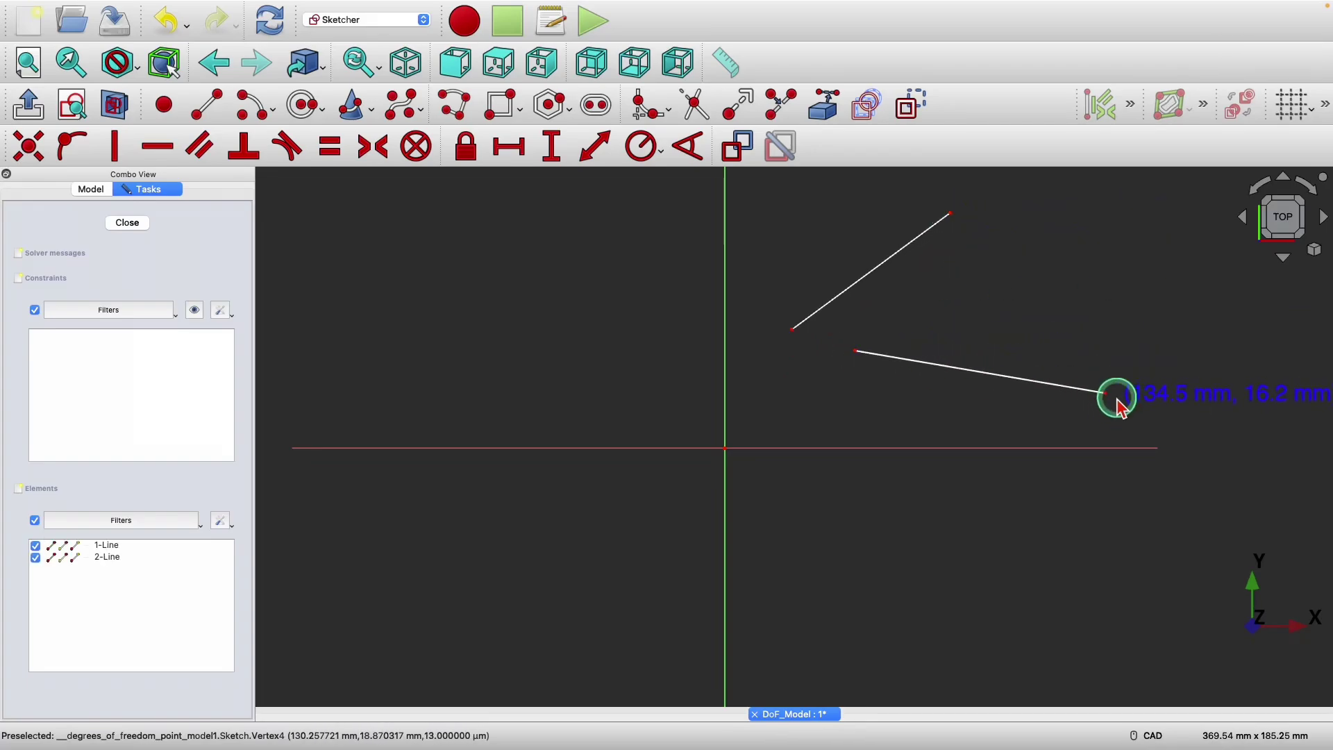
pyautogui.rightClick(1120, 406)
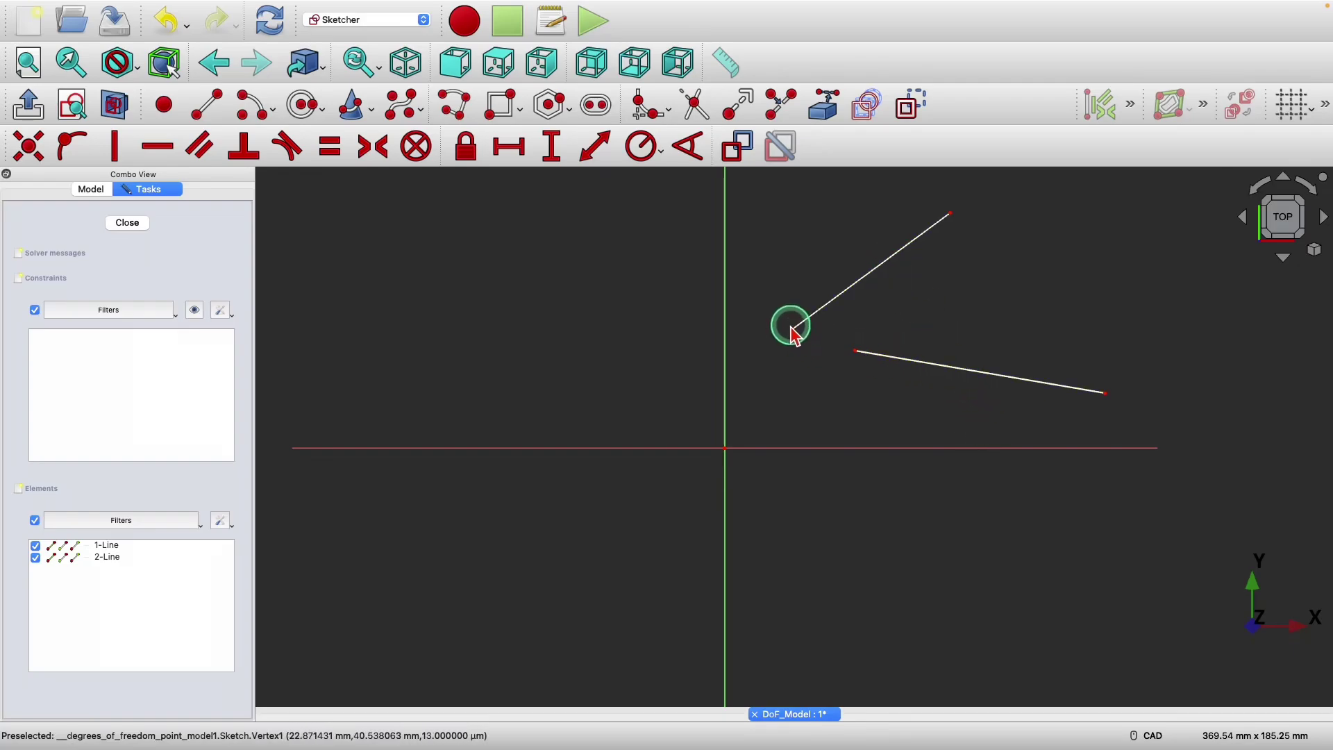
# - Join the start points of the two lines with a coincident constraint
pyautogui.click(28, 147)
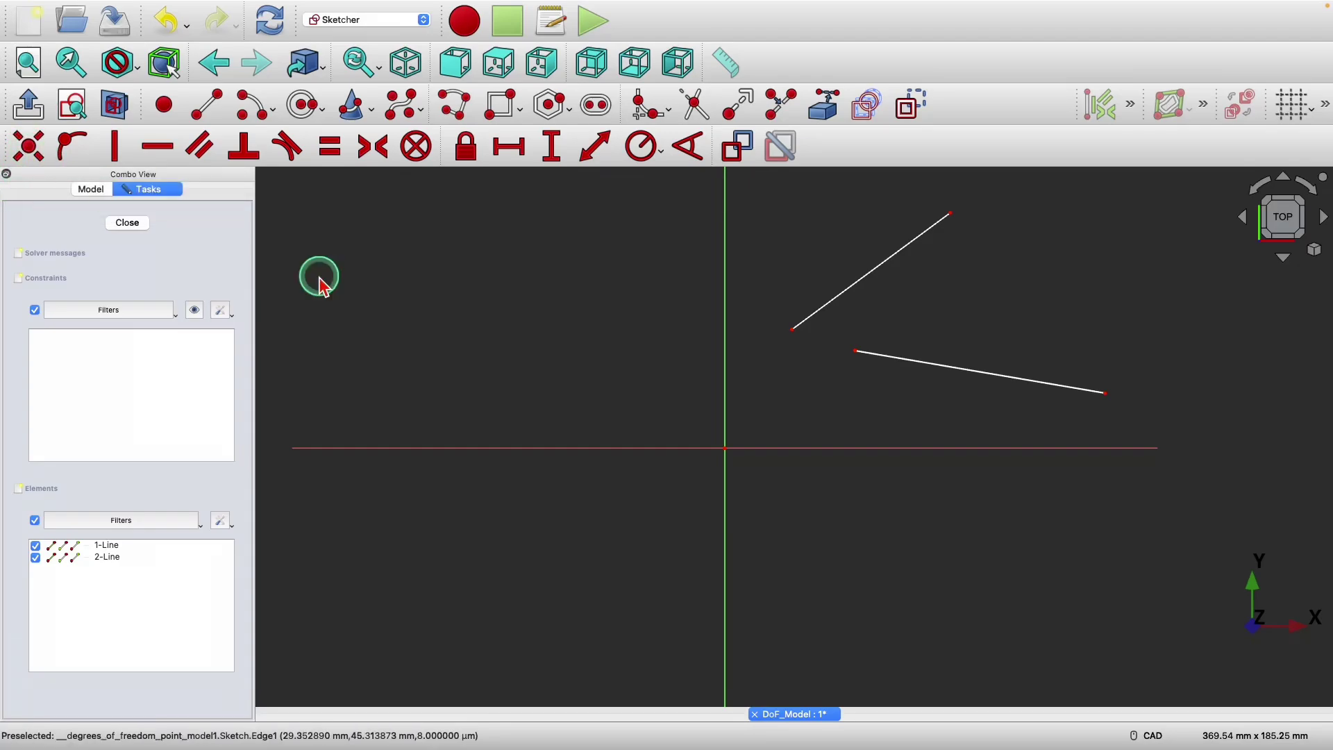
pyautogui.click(858, 353)
pyautogui.click(793, 329)
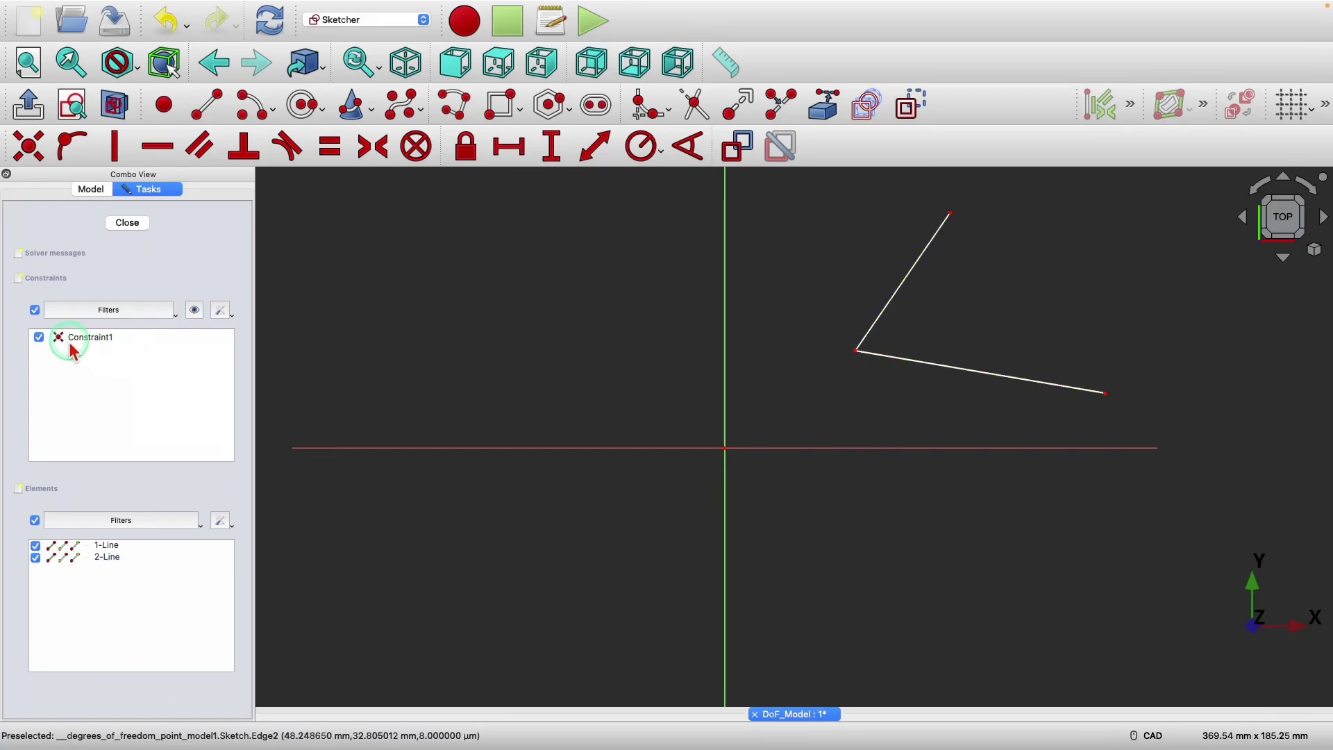
pyautogui.click(77, 316)
pyautogui.click(98, 352)
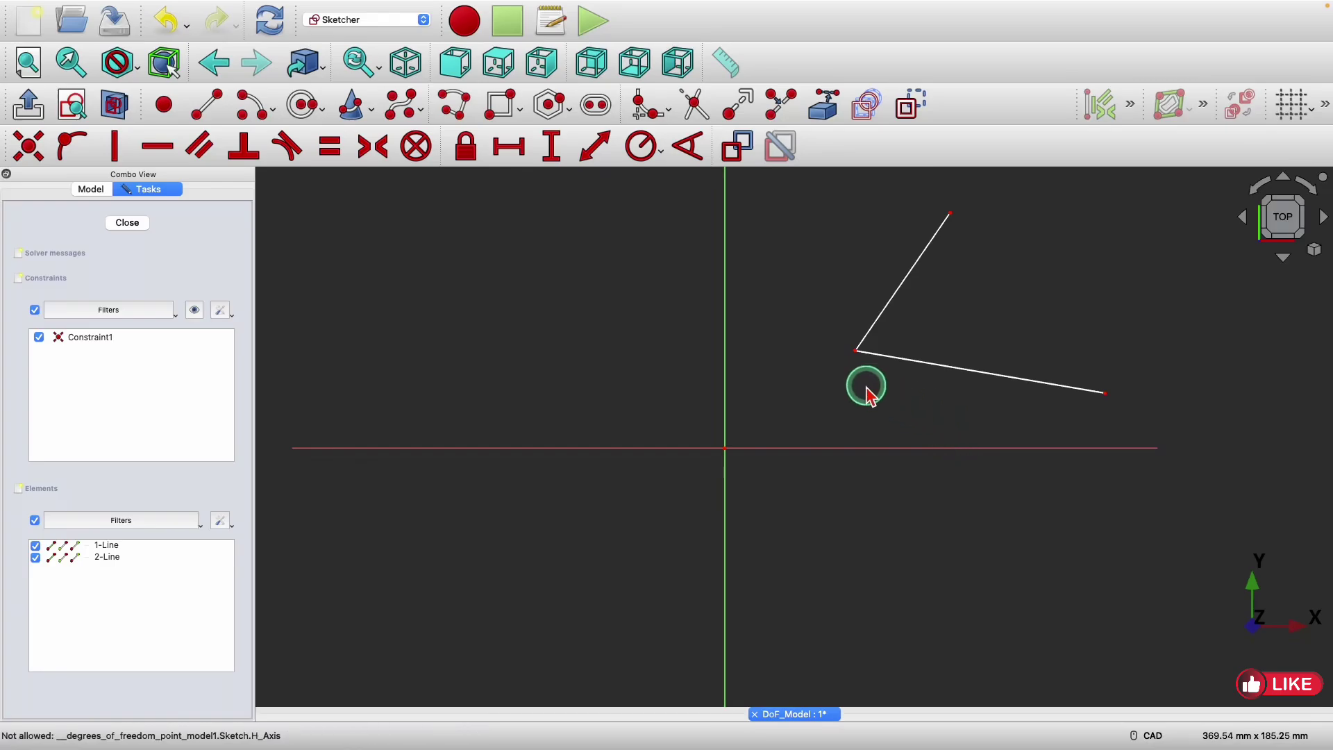
# - Constrain the upper line's length to 57.2 mm and the lower line's length to 86.71 mm
pyautogui.click(595, 146)
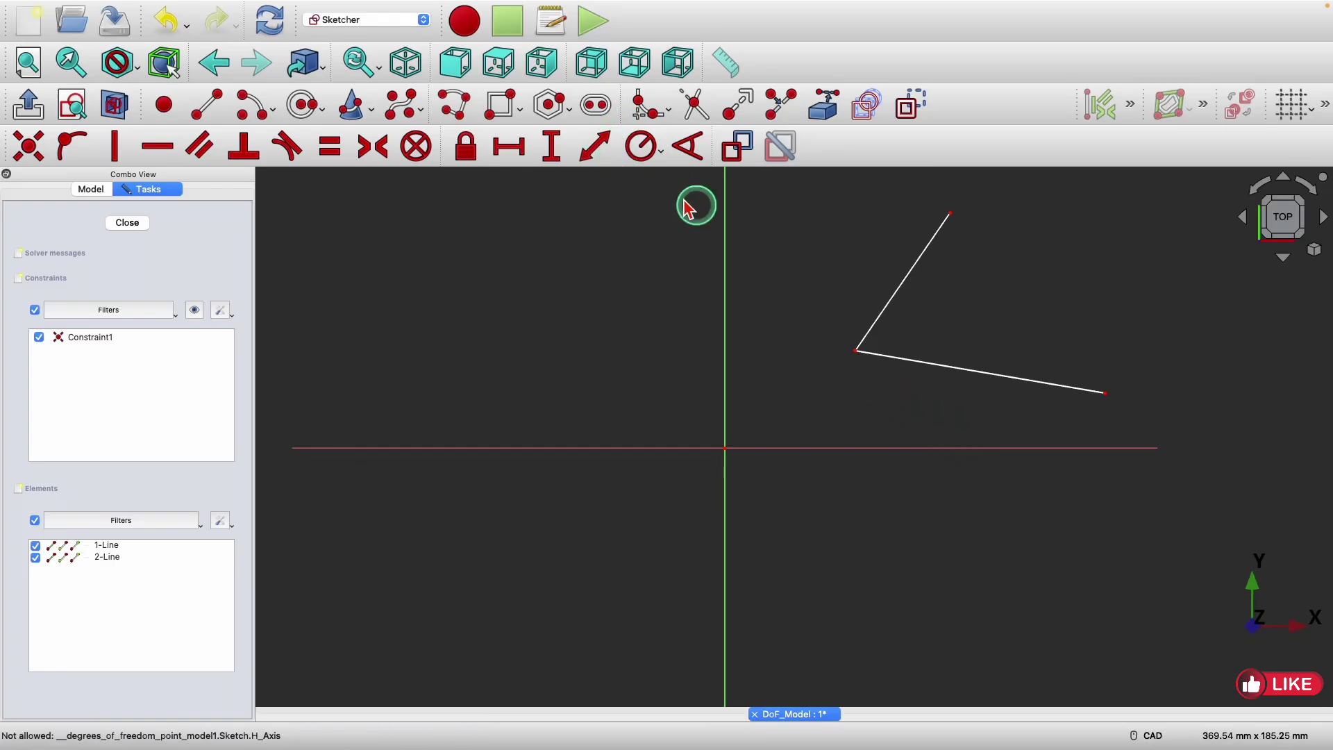
pyautogui.click(901, 275)
pyautogui.click(1082, 361)
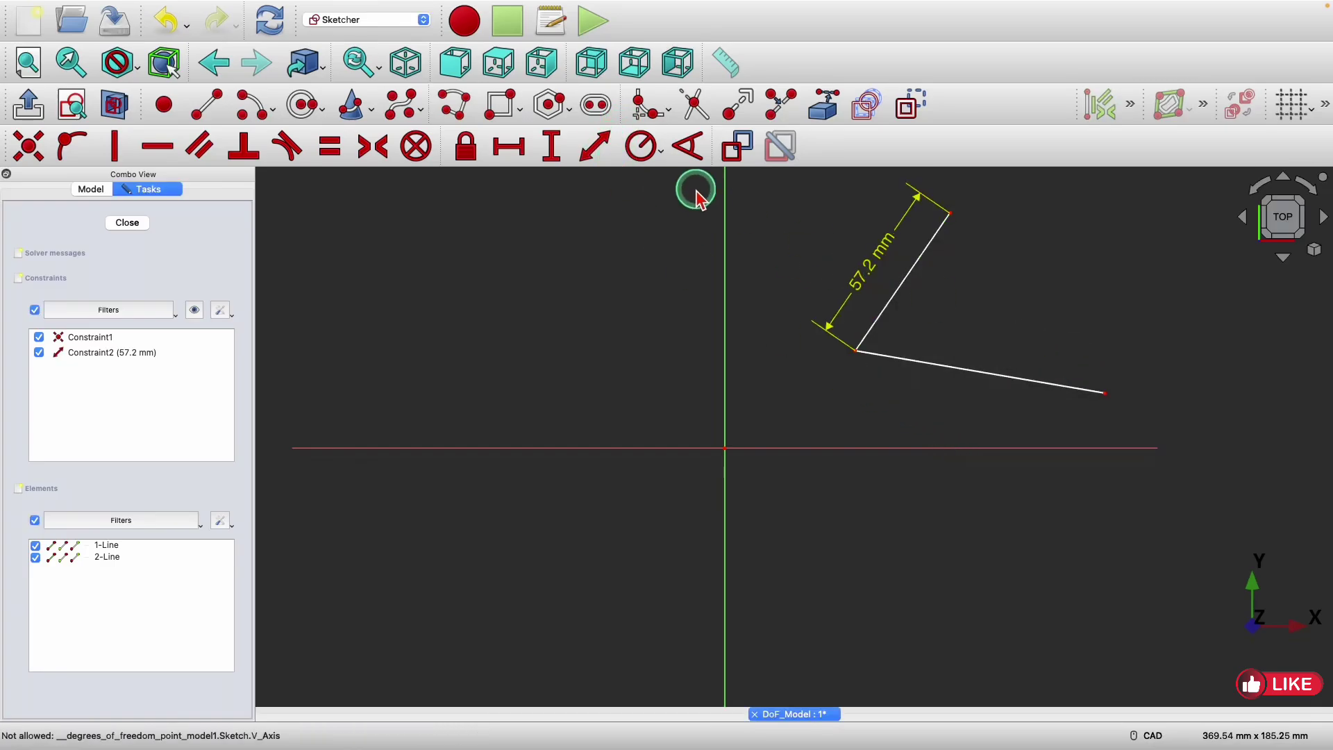
pyautogui.click(597, 147)
pyautogui.click(952, 372)
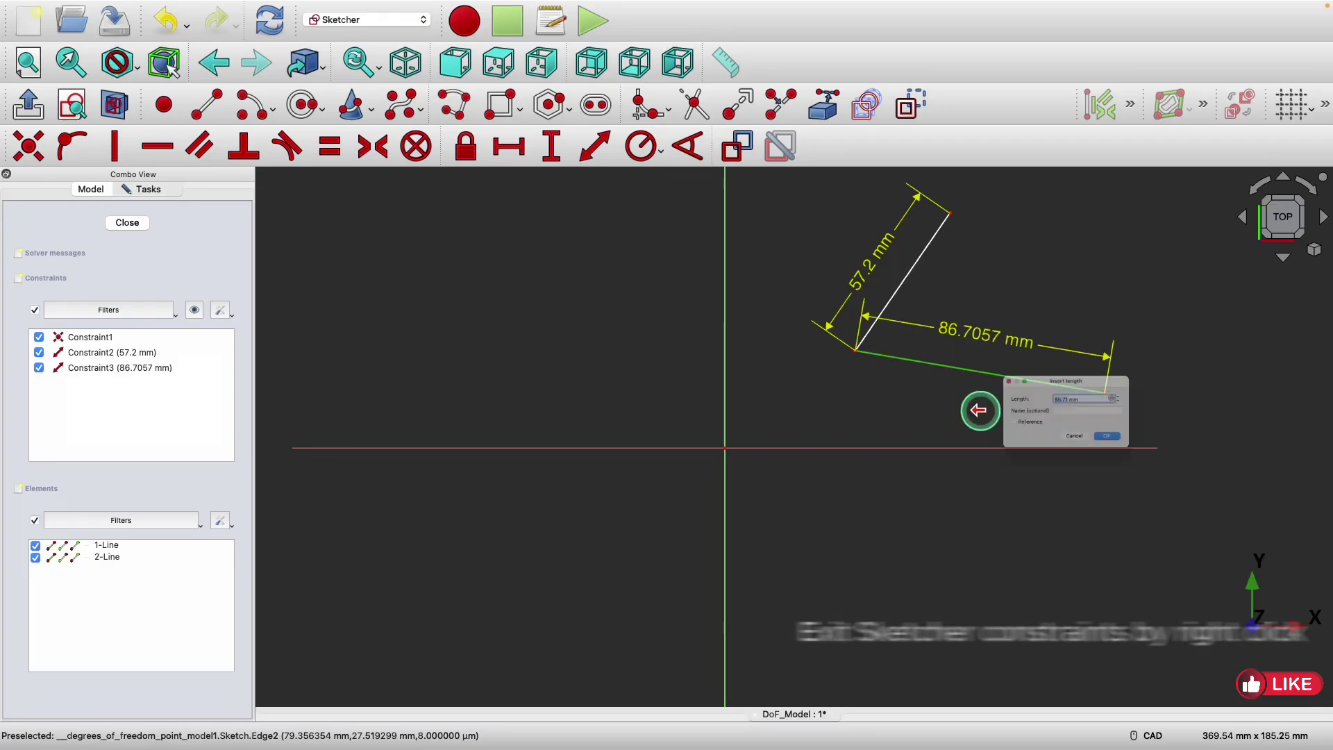
pyautogui.click(1138, 454)
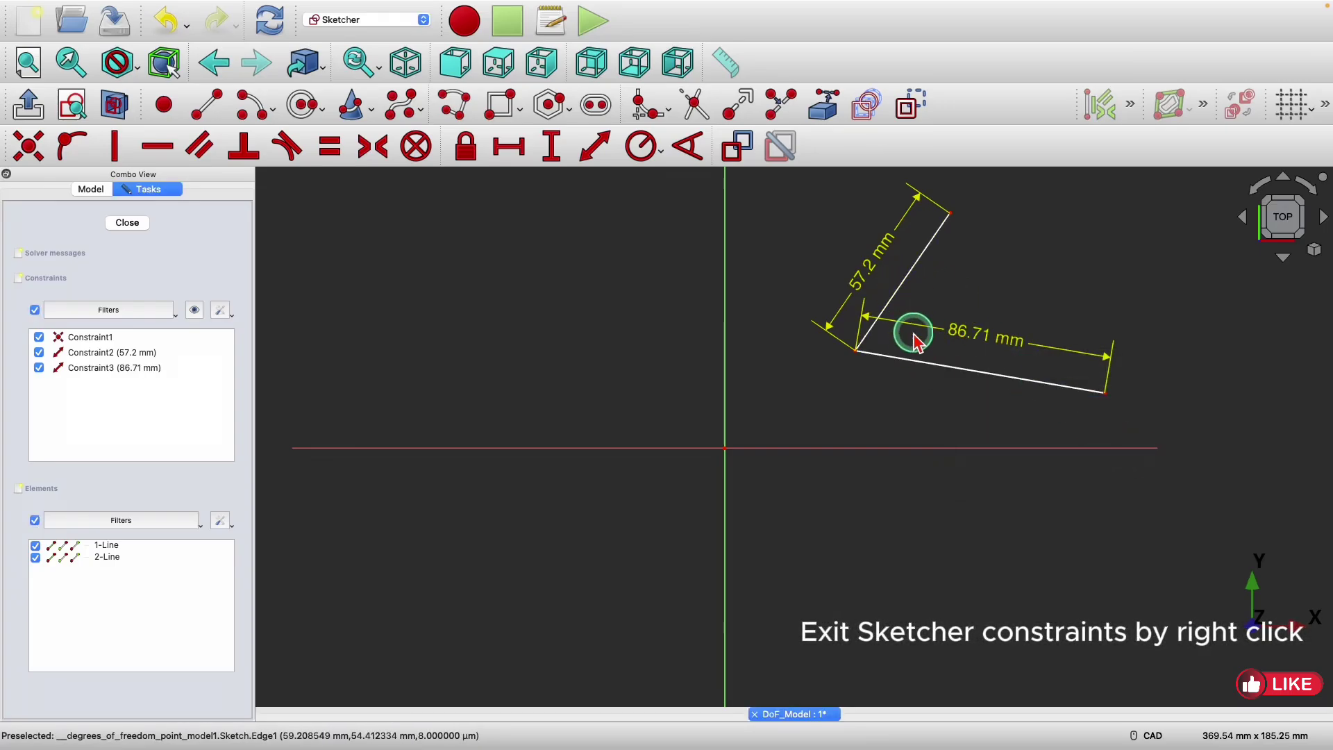
# - Constrain the angle between the two lines to 65.16°
pyautogui.click(903, 287)
pyautogui.click(931, 363)
pyautogui.press('a')
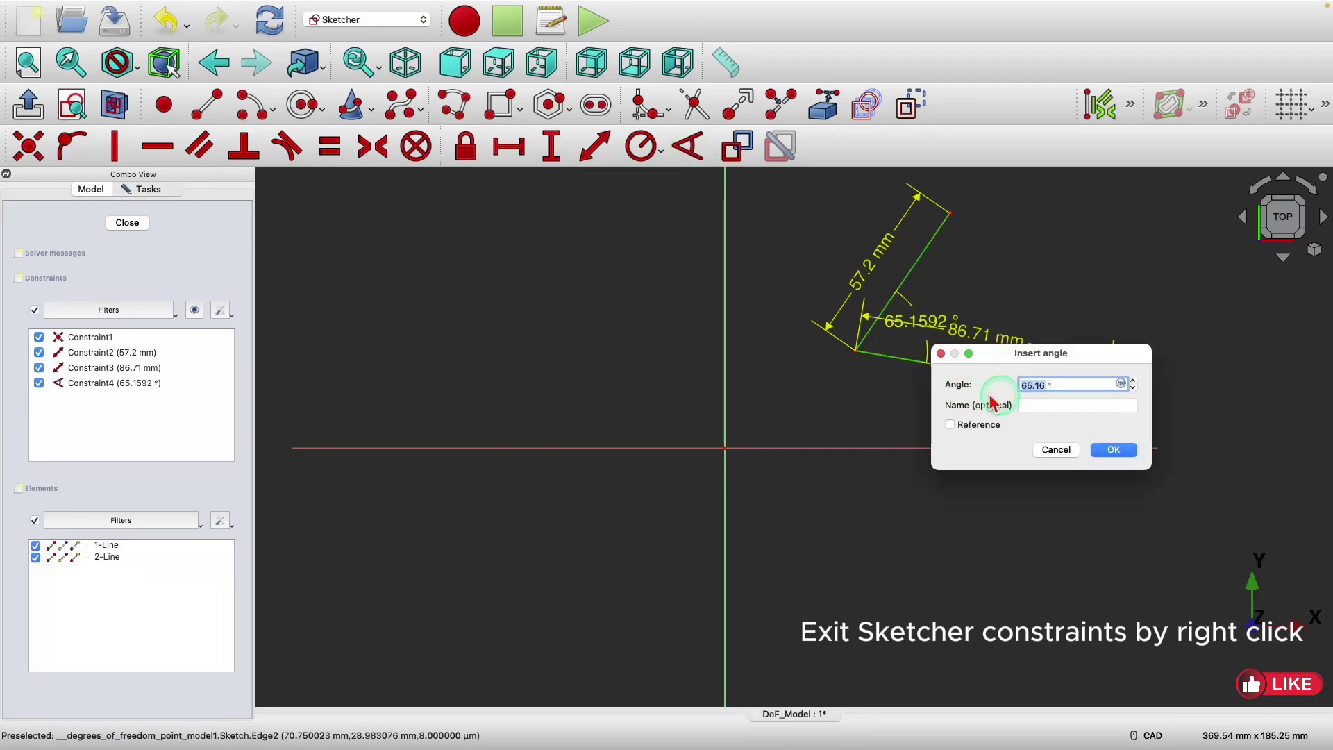
pyautogui.click(1113, 450)
pyautogui.click(893, 357)
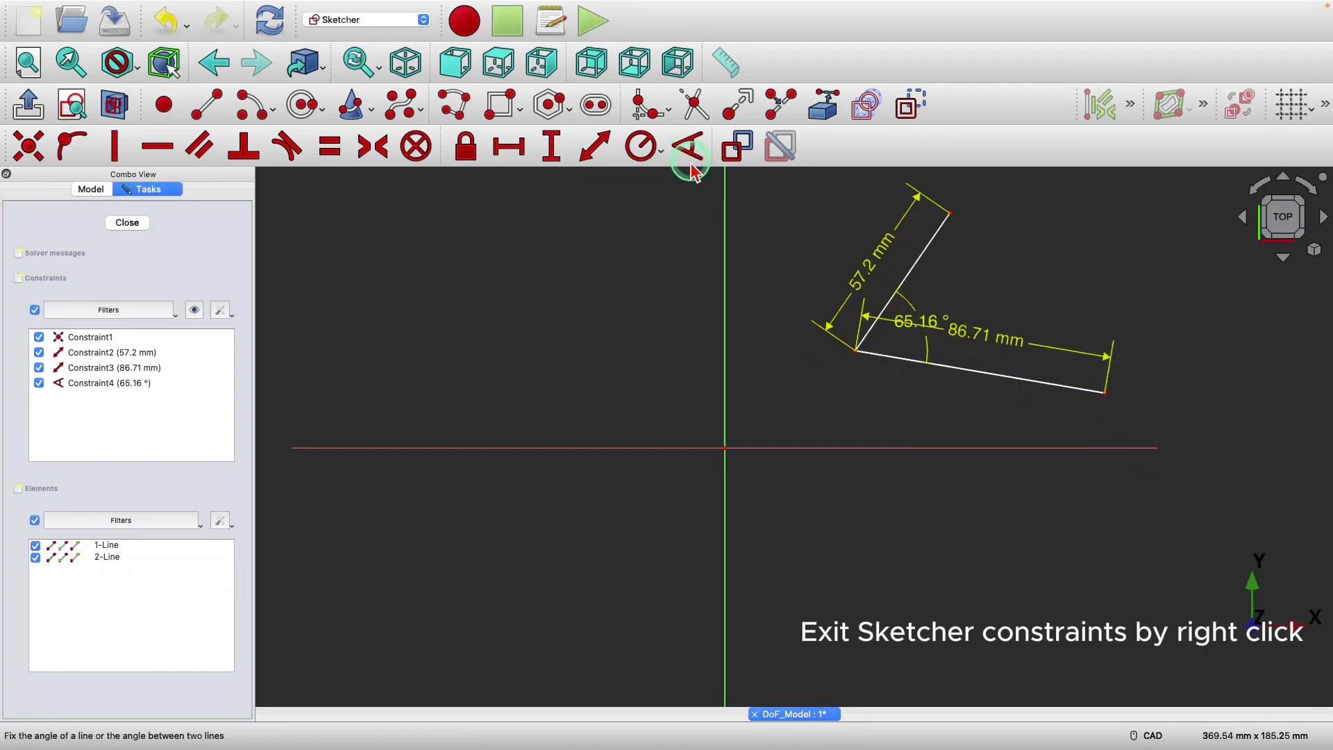
# - Constrain the vertical distance from the lines' shared corner to the origin to 33.4 mm
pyautogui.click(552, 147)
pyautogui.click(857, 352)
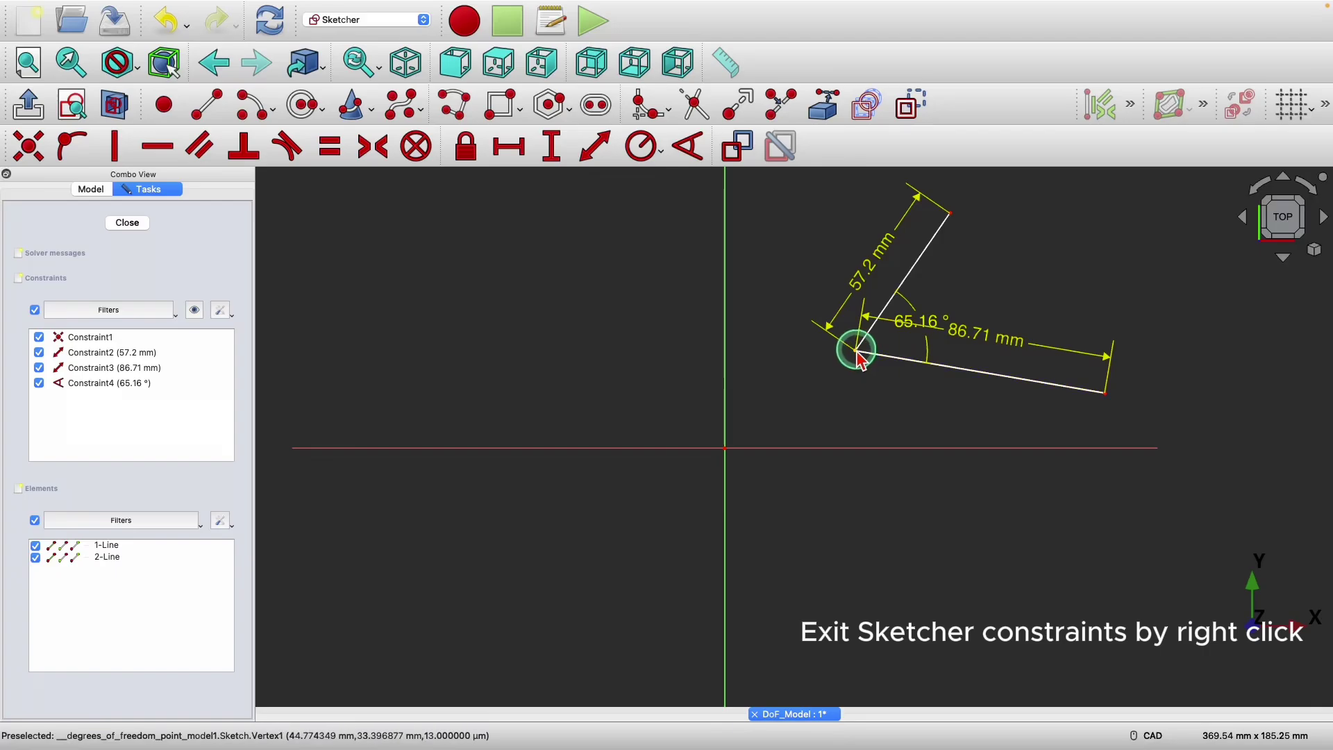
pyautogui.click(753, 434)
pyautogui.click(724, 447)
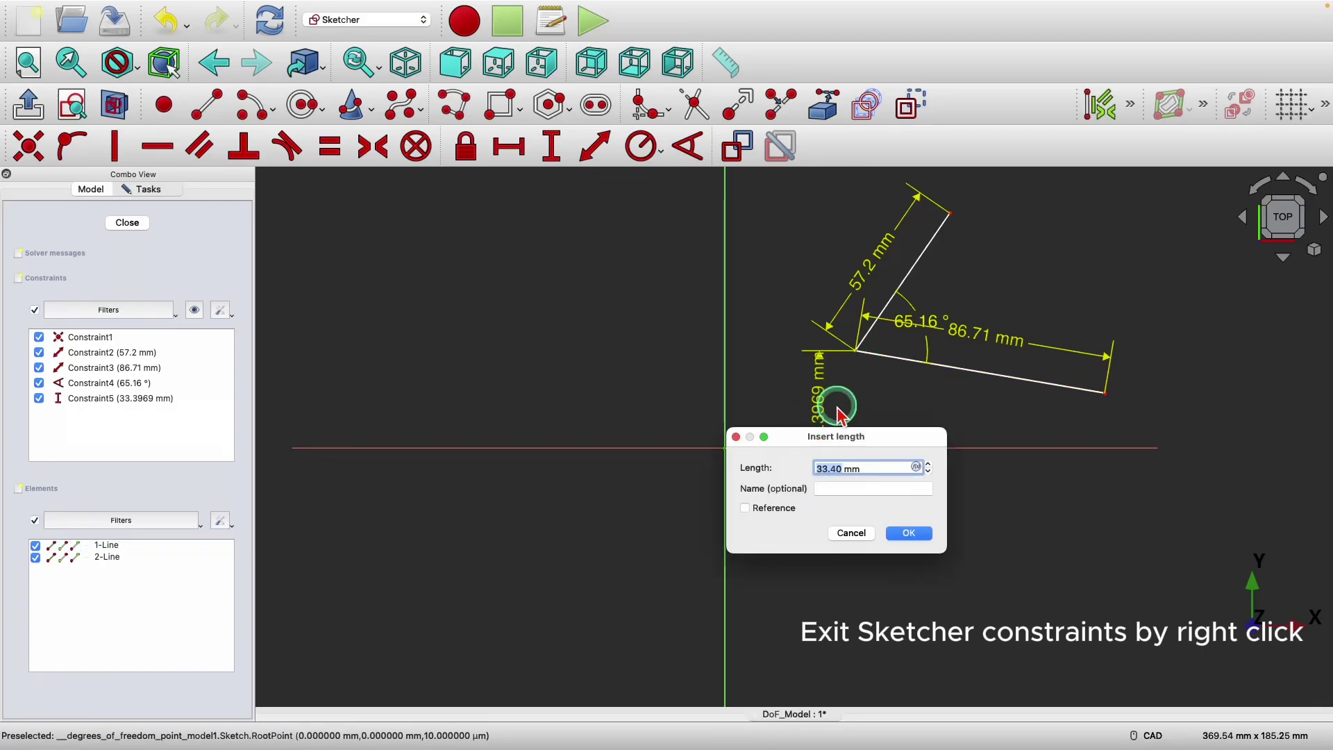
pyautogui.click(908, 534)
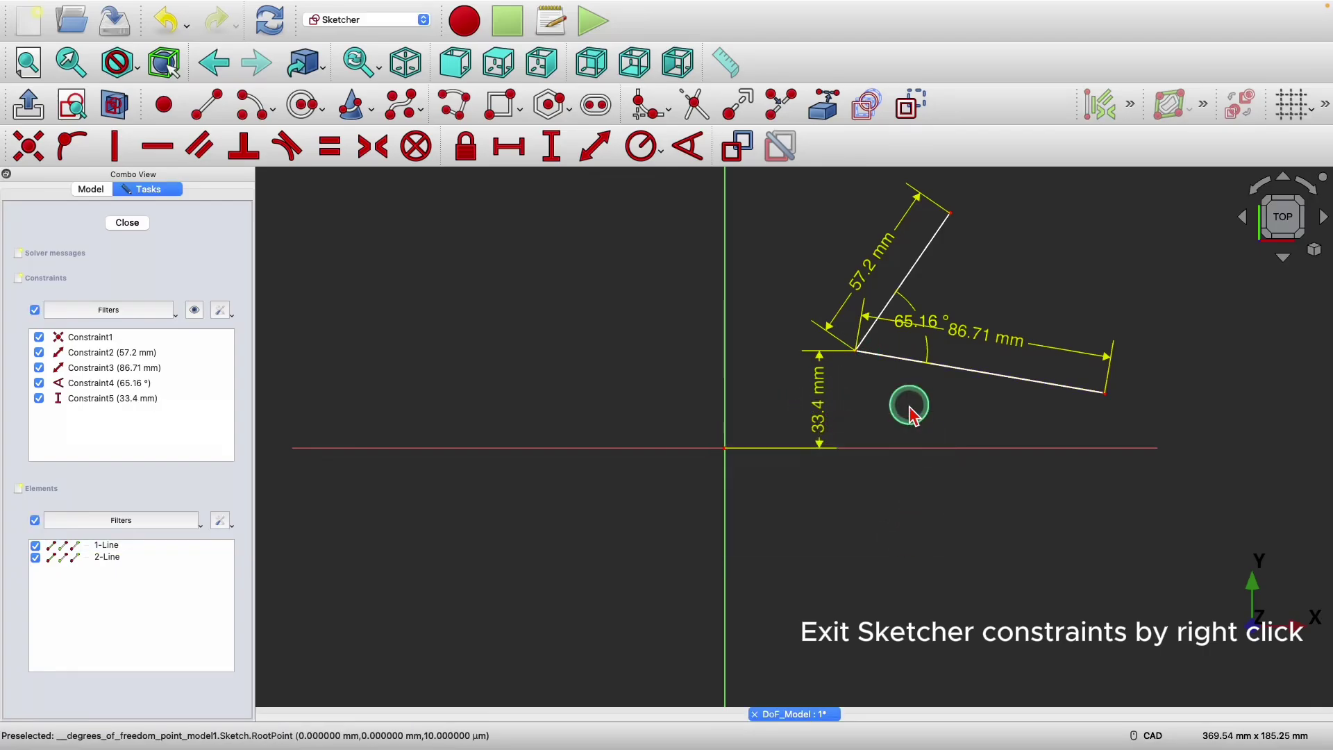
# - Constrain the horizontal distance from the lines' shared corner to the origin to 44.77 mm
pyautogui.click(510, 146)
pyautogui.click(854, 357)
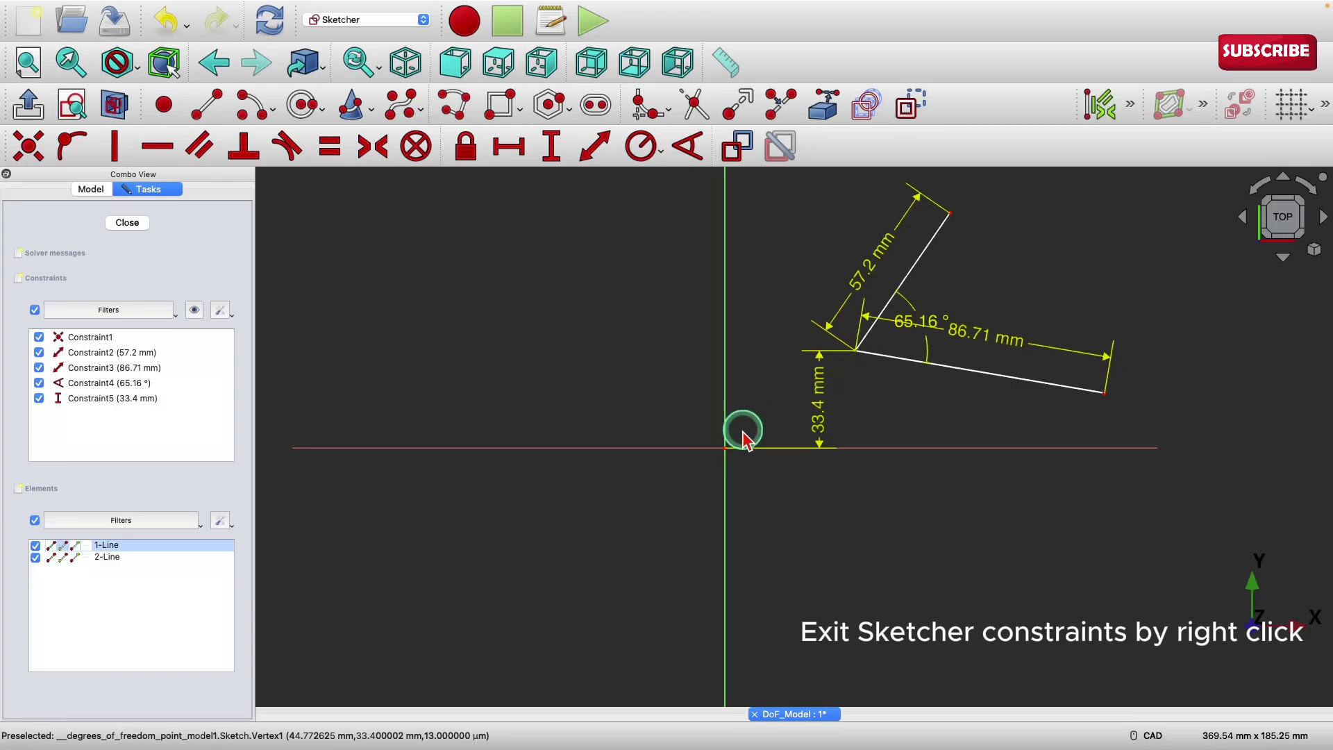
pyautogui.click(724, 447)
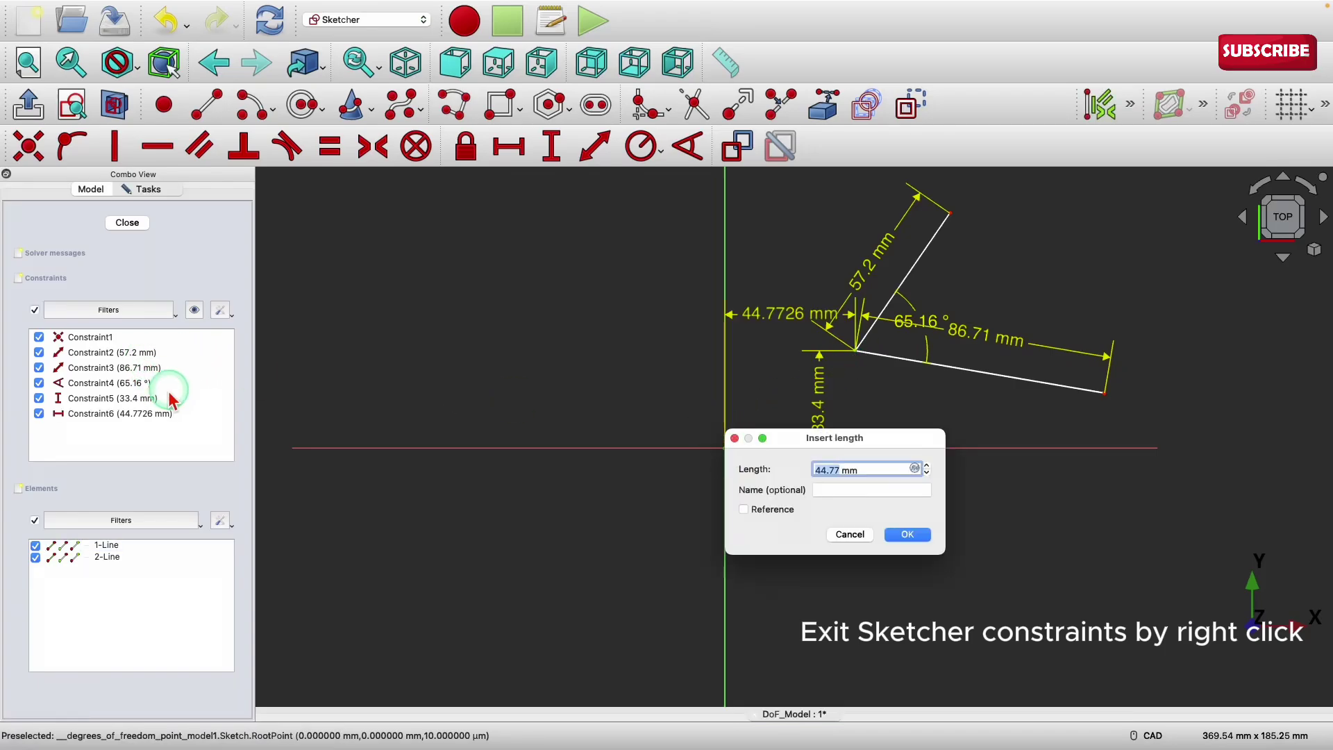
pyautogui.click(900, 535)
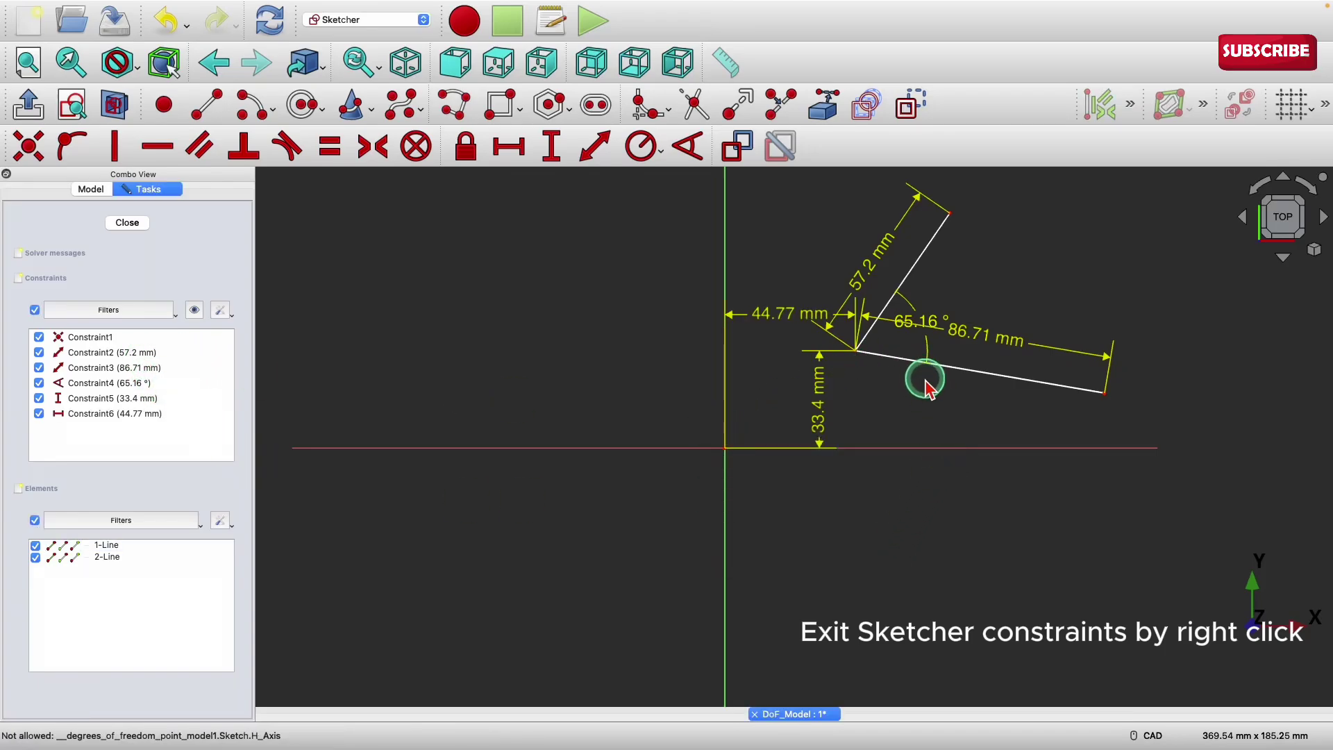
# - Rotate the lower line slightly downward about the shared corner and constrain its angle to the horizontal axis to 11.84°
pyautogui.moveTo(1011, 378)
pyautogui.mouseDown()
pyautogui.moveTo(998, 333)
pyautogui.moveTo(1018, 390)
pyautogui.mouseUp()
pyautogui.click(903, 323)
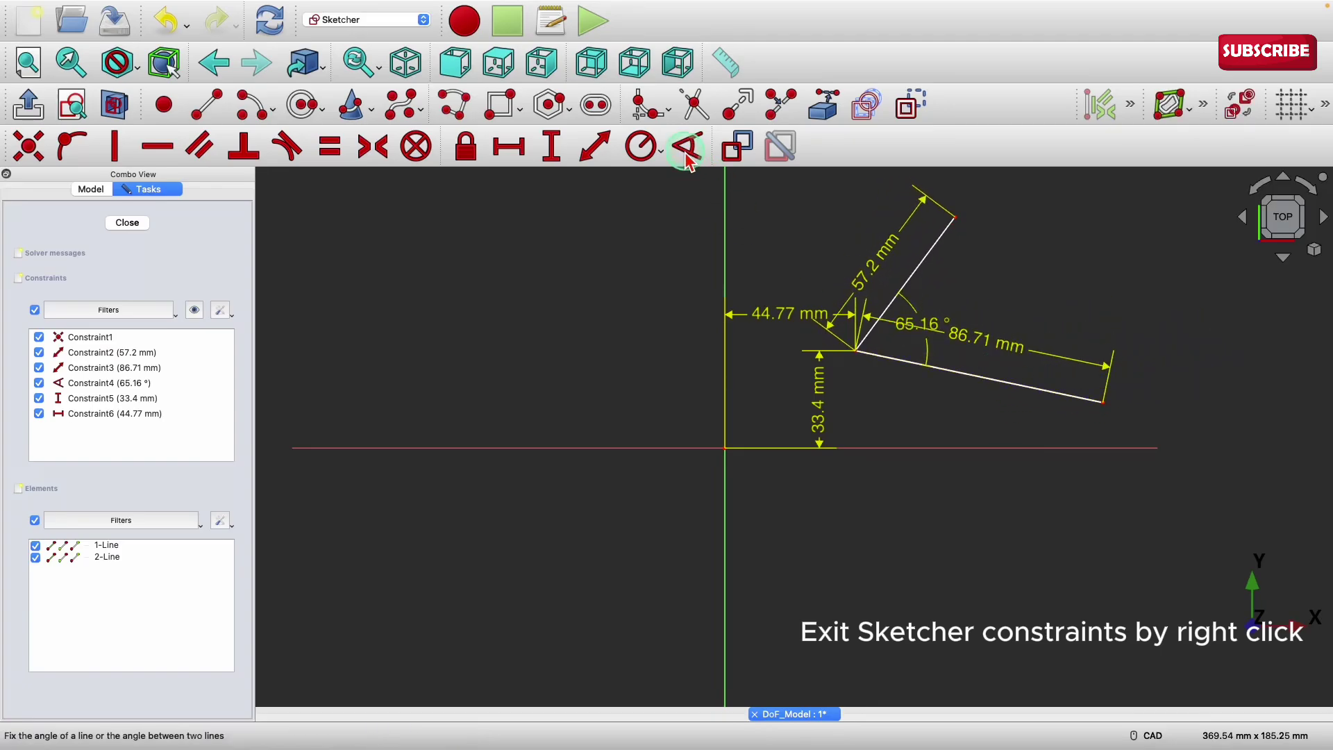
pyautogui.click(947, 370)
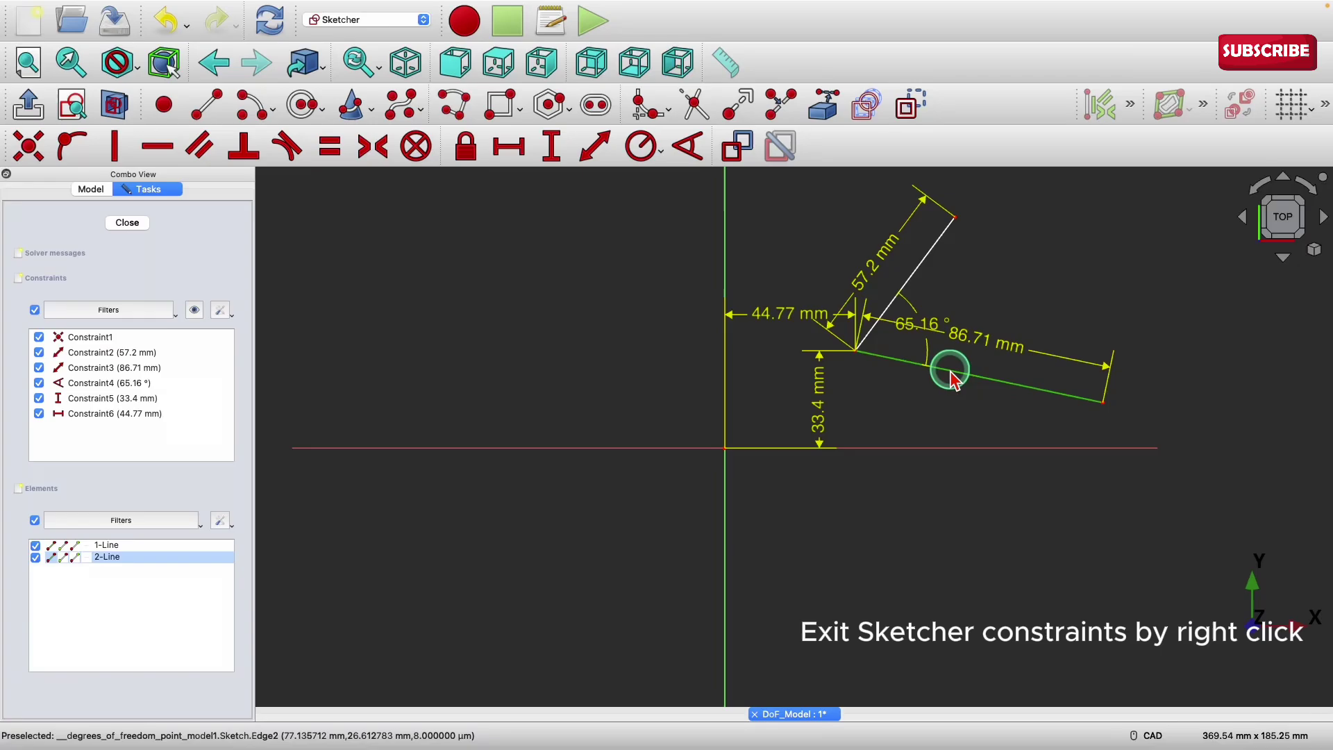
pyautogui.click(952, 452)
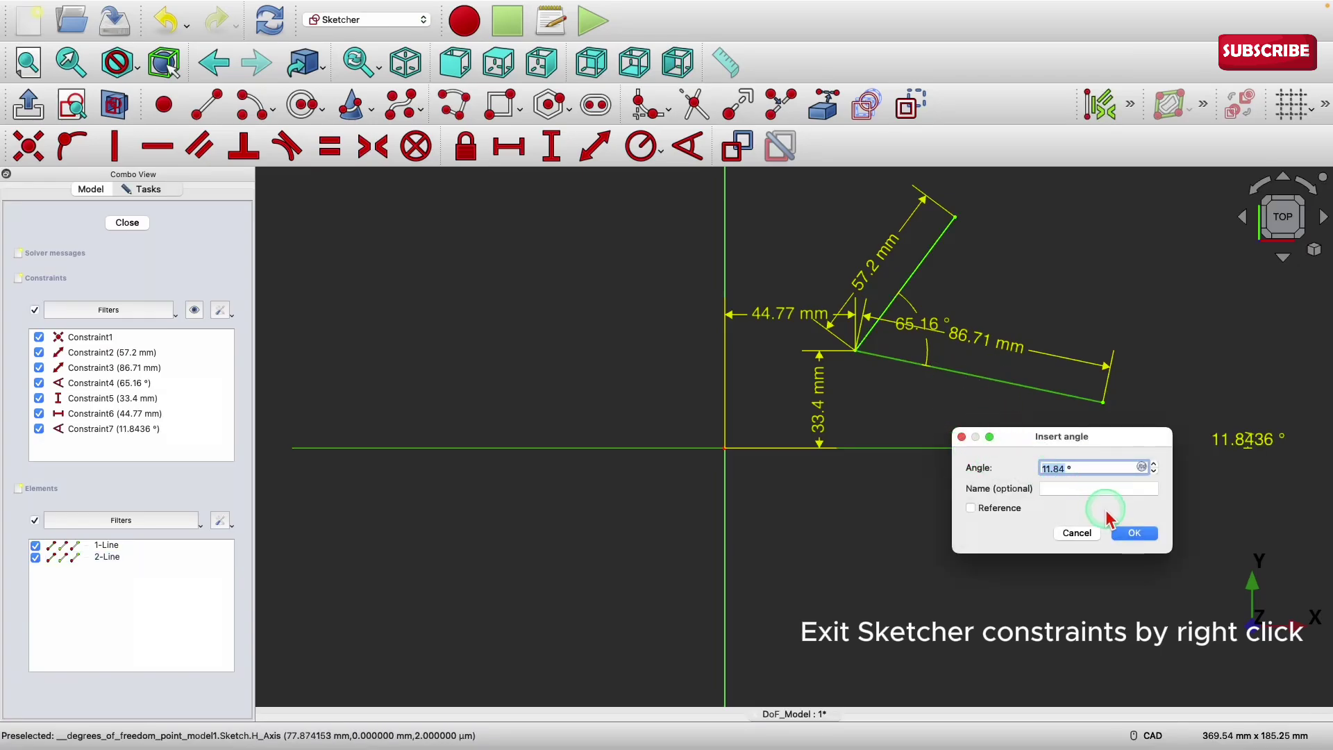
pyautogui.click(1131, 532)
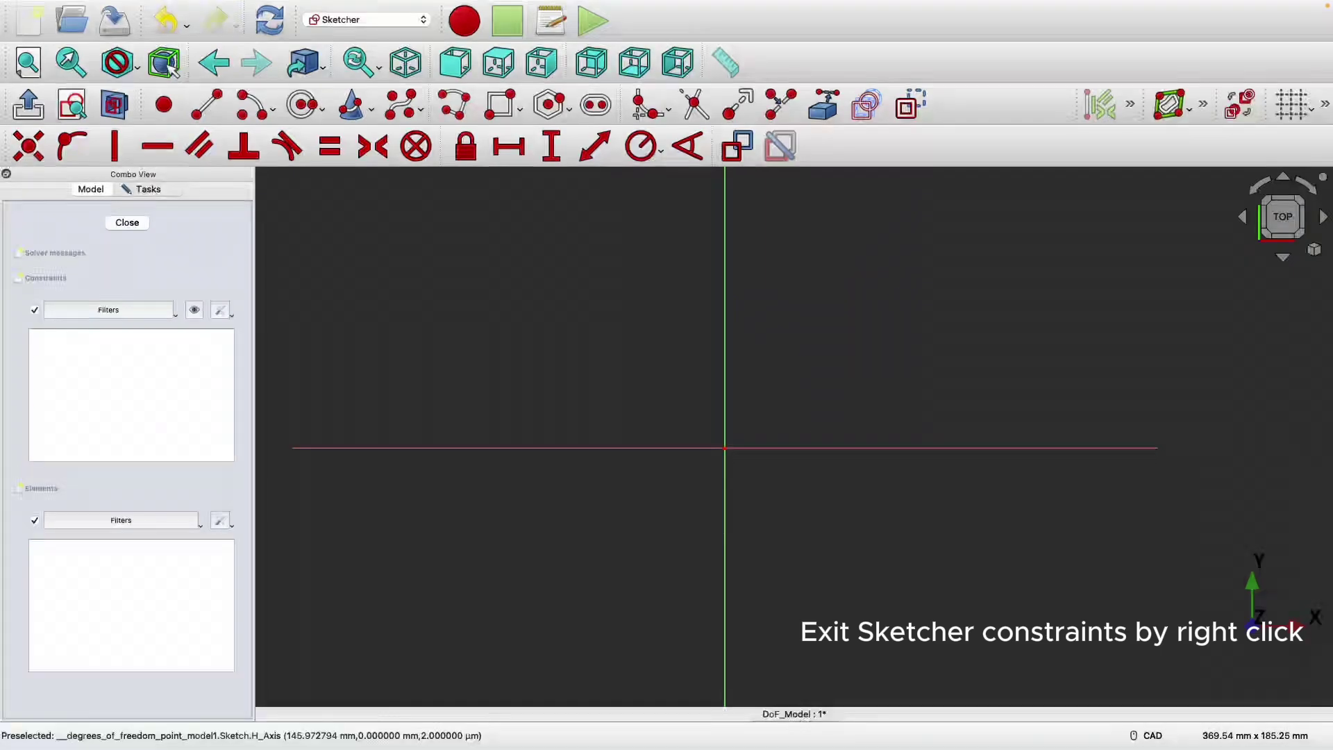
# - Sketch a rectangle about 98 mm wide and 62 mm high above and to the right of the origin
pyautogui.click(286, 158)
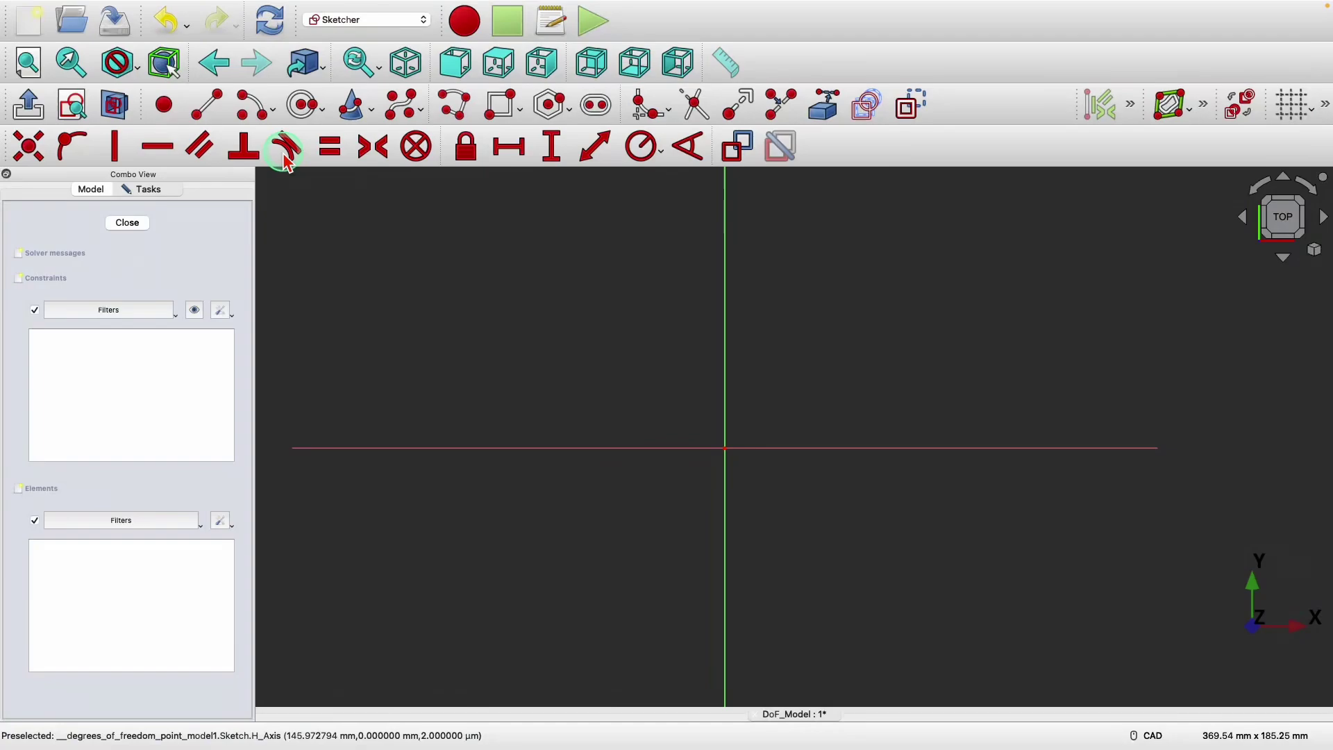
pyautogui.click(501, 107)
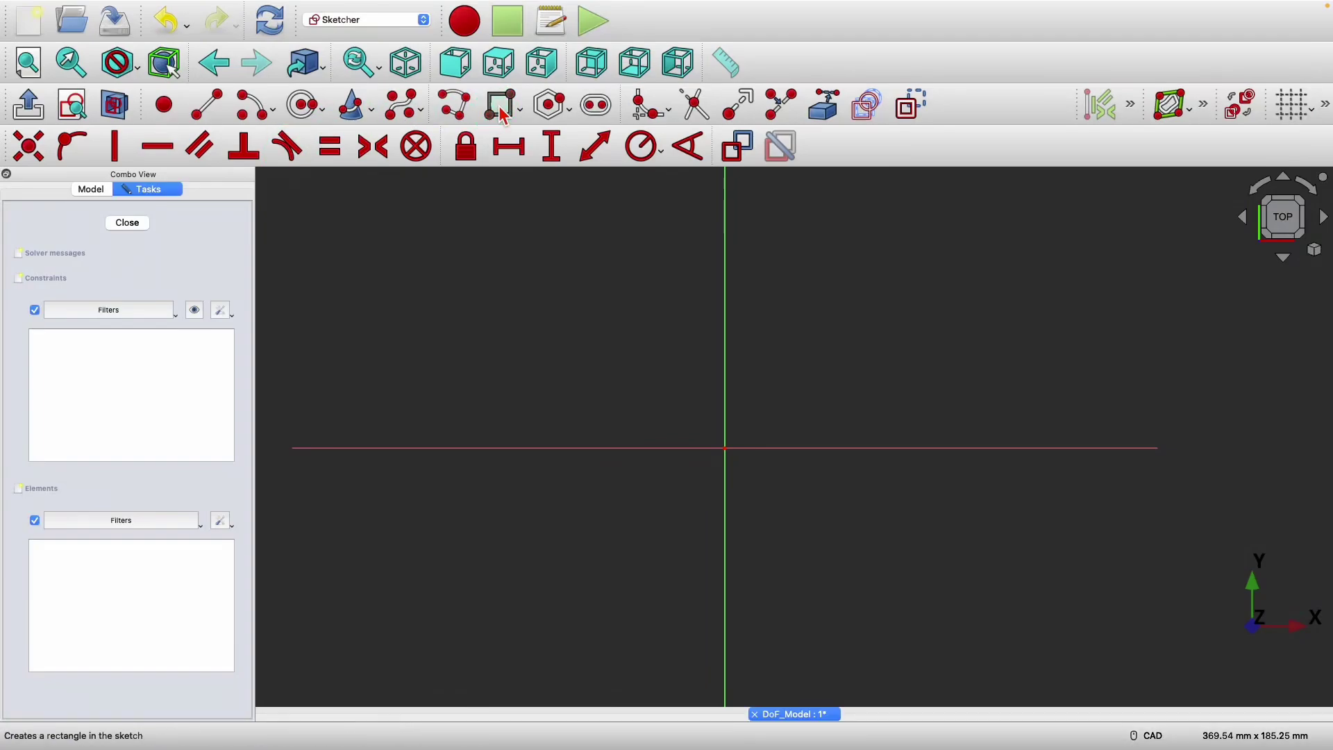
pyautogui.click(799, 221)
pyautogui.click(1084, 402)
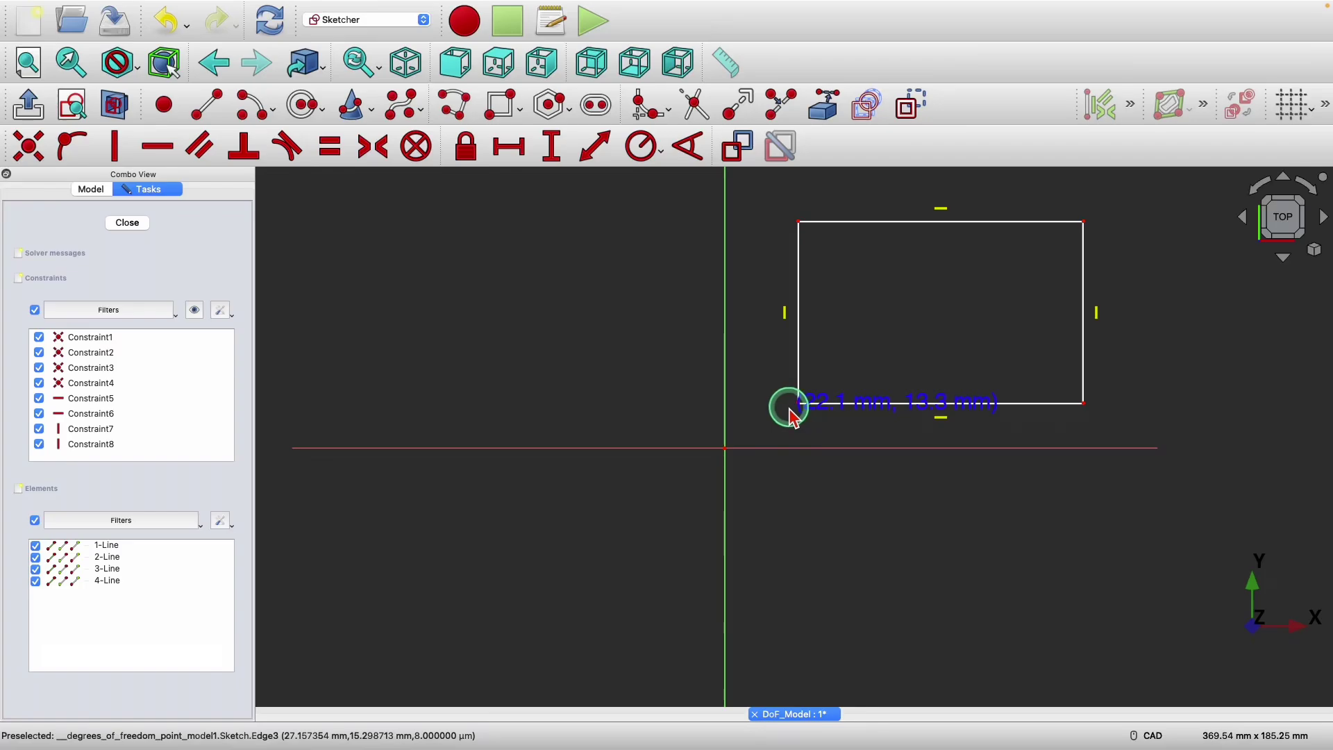
# - Constrain the rectangle's height to 62.38 mm and its width to 97.62 mm
pyautogui.click(551, 147)
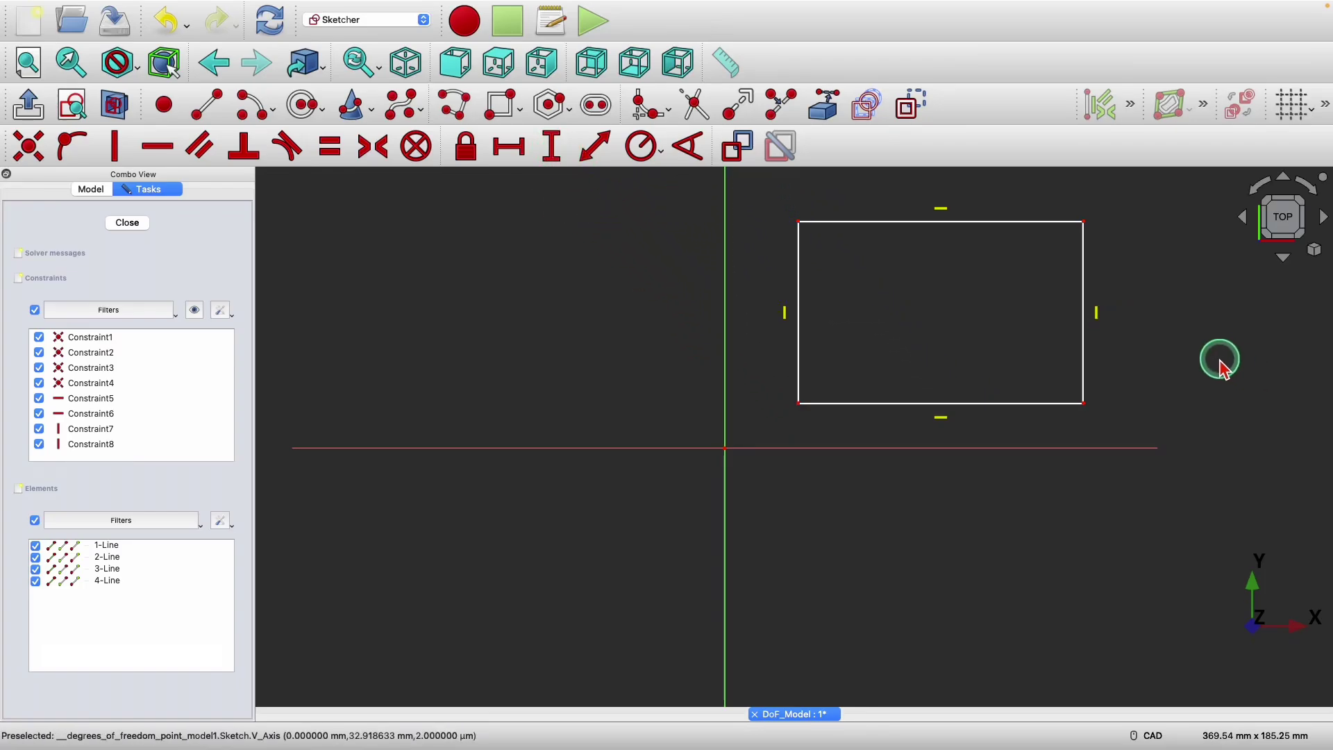
pyautogui.click(1083, 316)
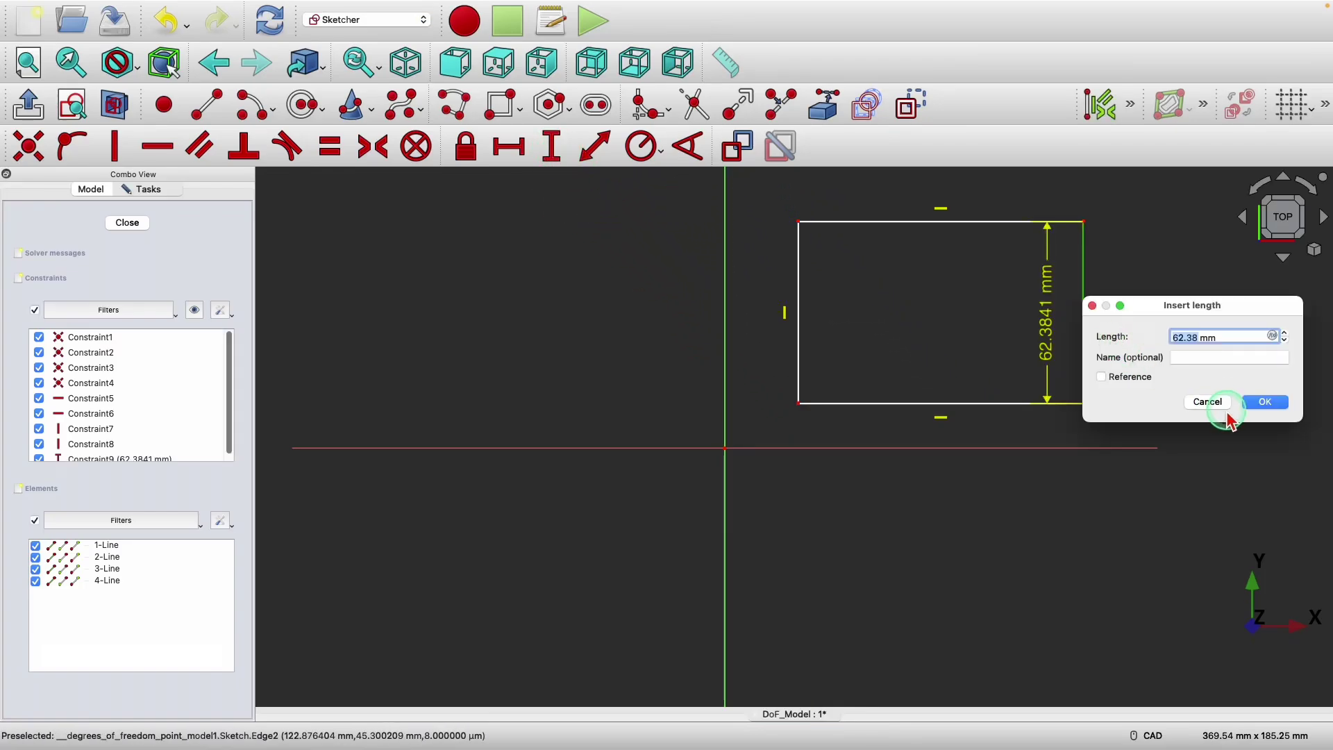
pyautogui.click(1265, 402)
pyautogui.click(509, 147)
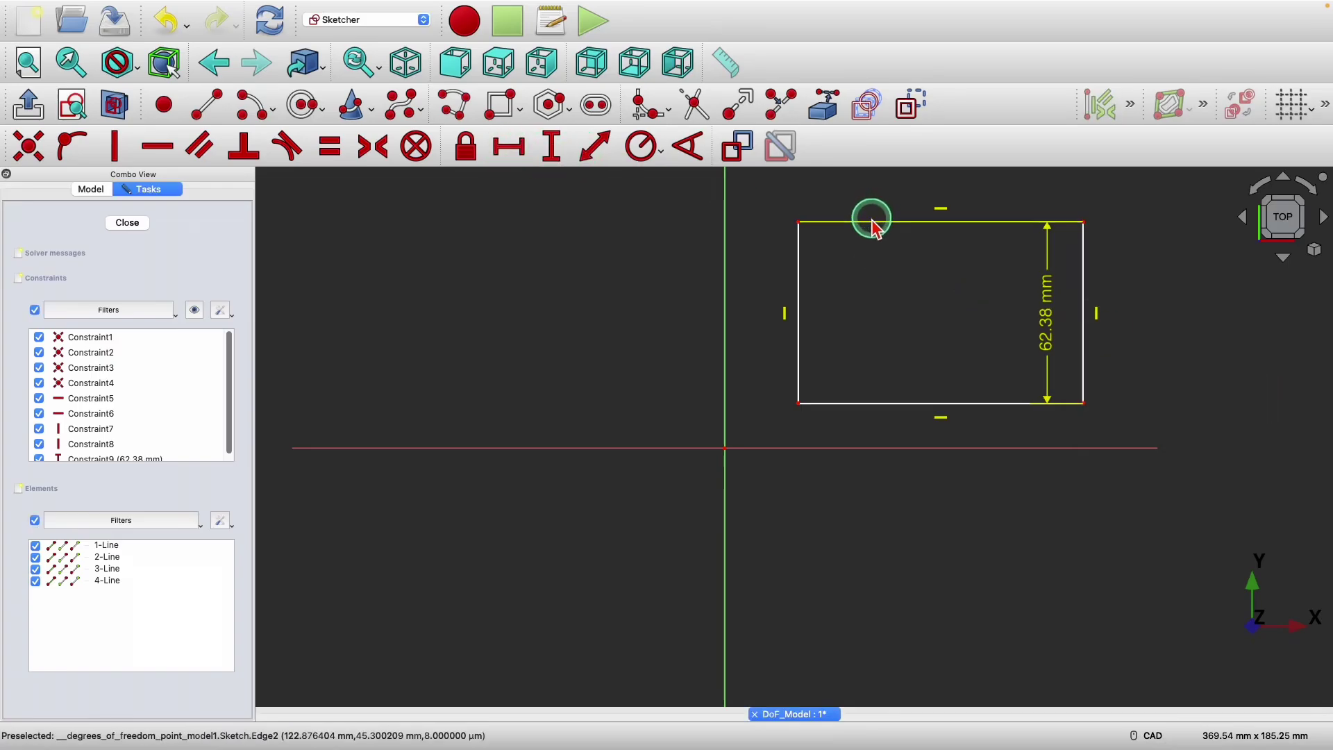
pyautogui.click(872, 221)
pyautogui.click(1054, 306)
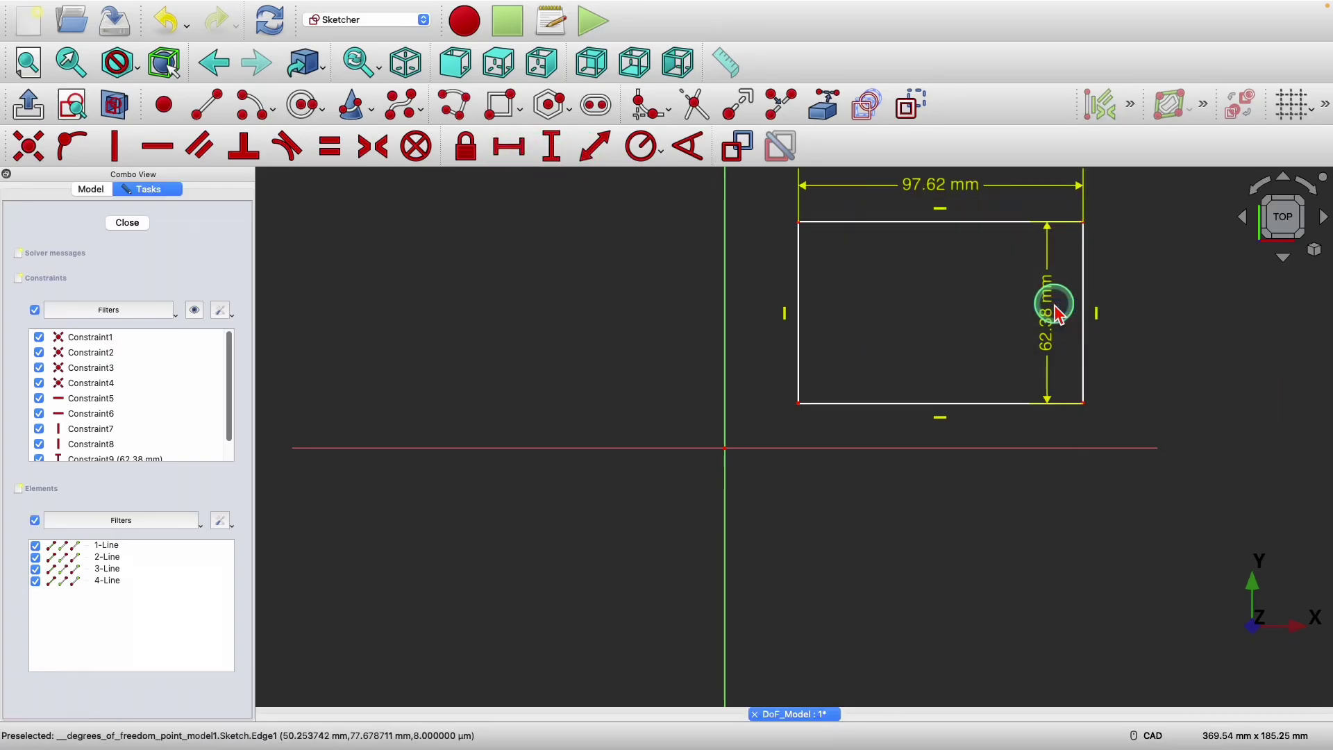
# - Constrain the rectangle's lower-left corner to 15.3 mm vertically and 25.25 mm horizontally from the origin
pyautogui.click(799, 403)
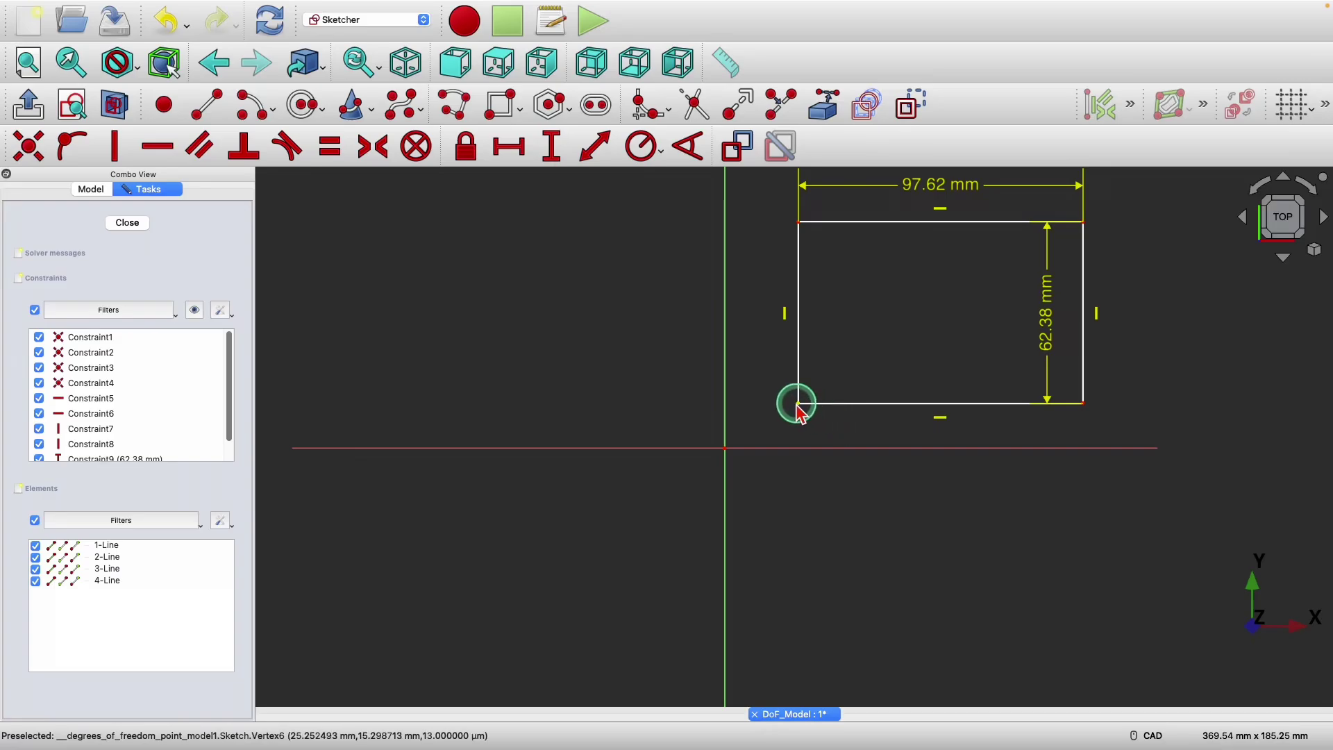
pyautogui.click(725, 448)
pyautogui.press('i')
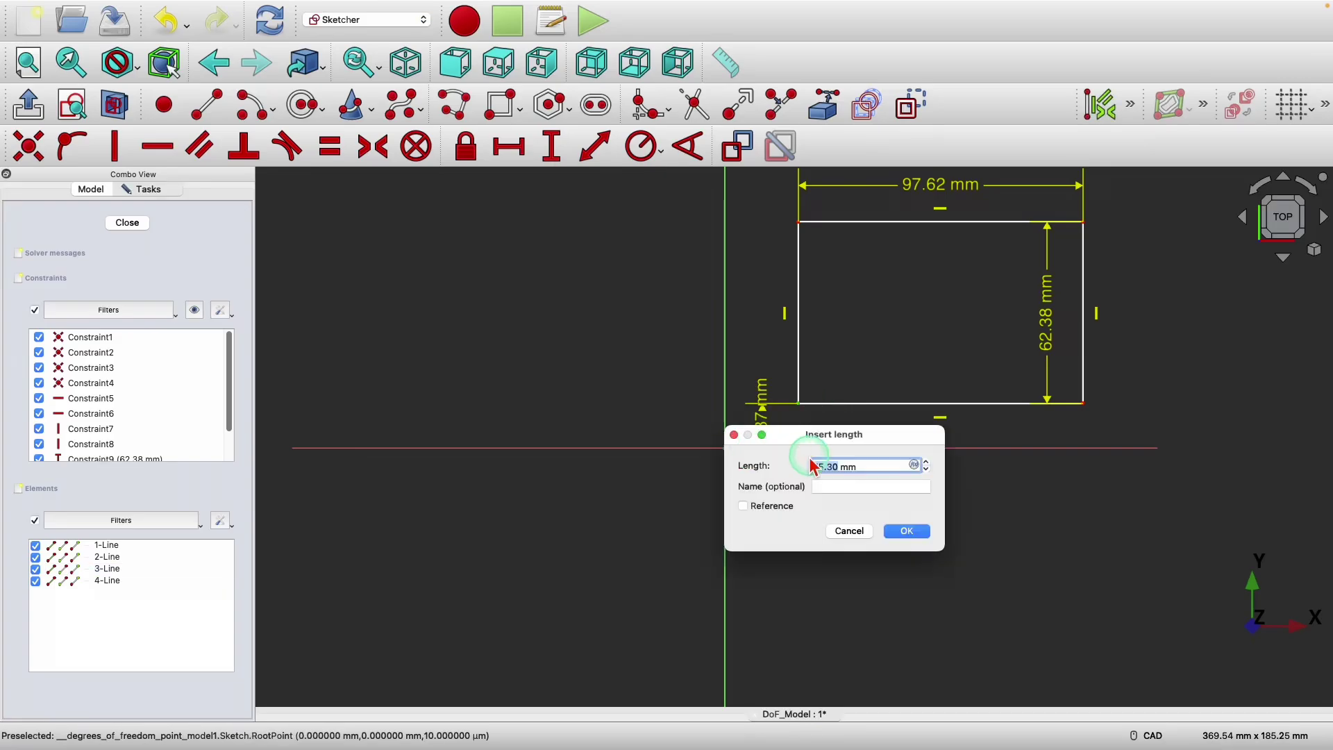
pyautogui.click(907, 530)
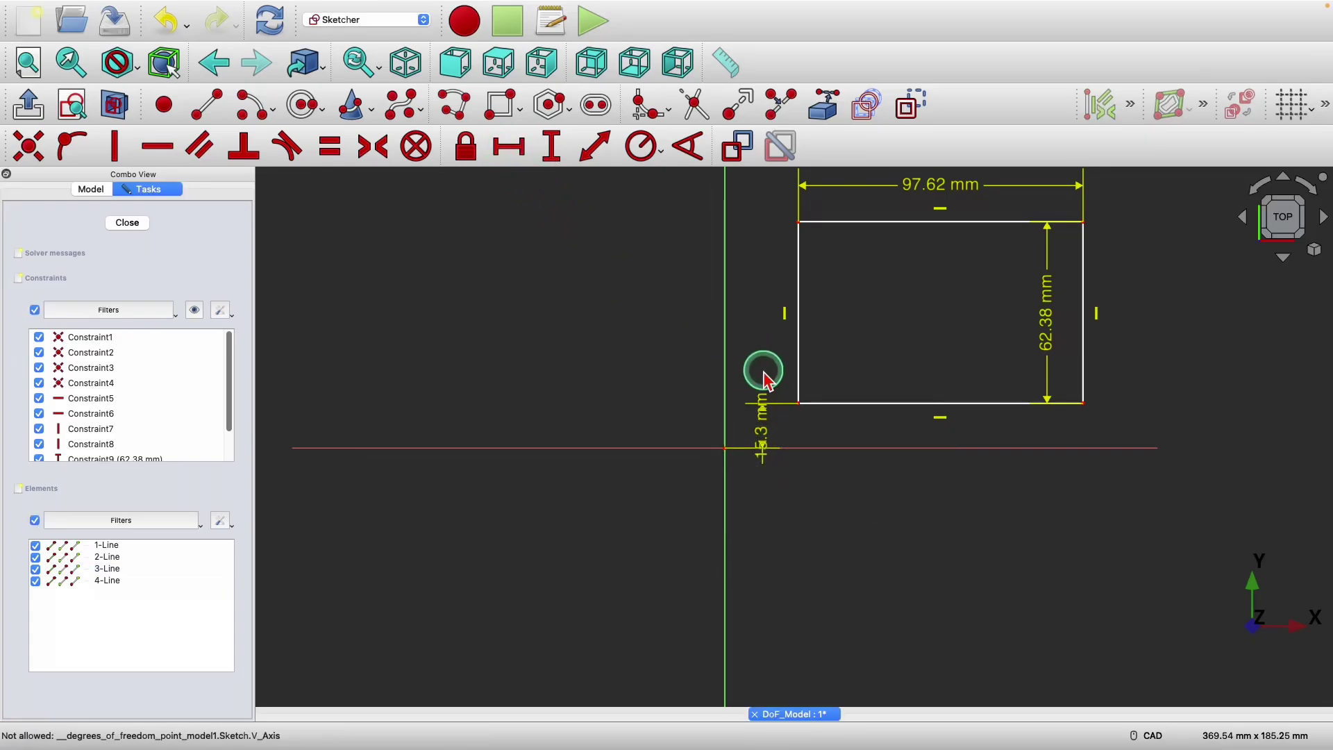
pyautogui.click(725, 448)
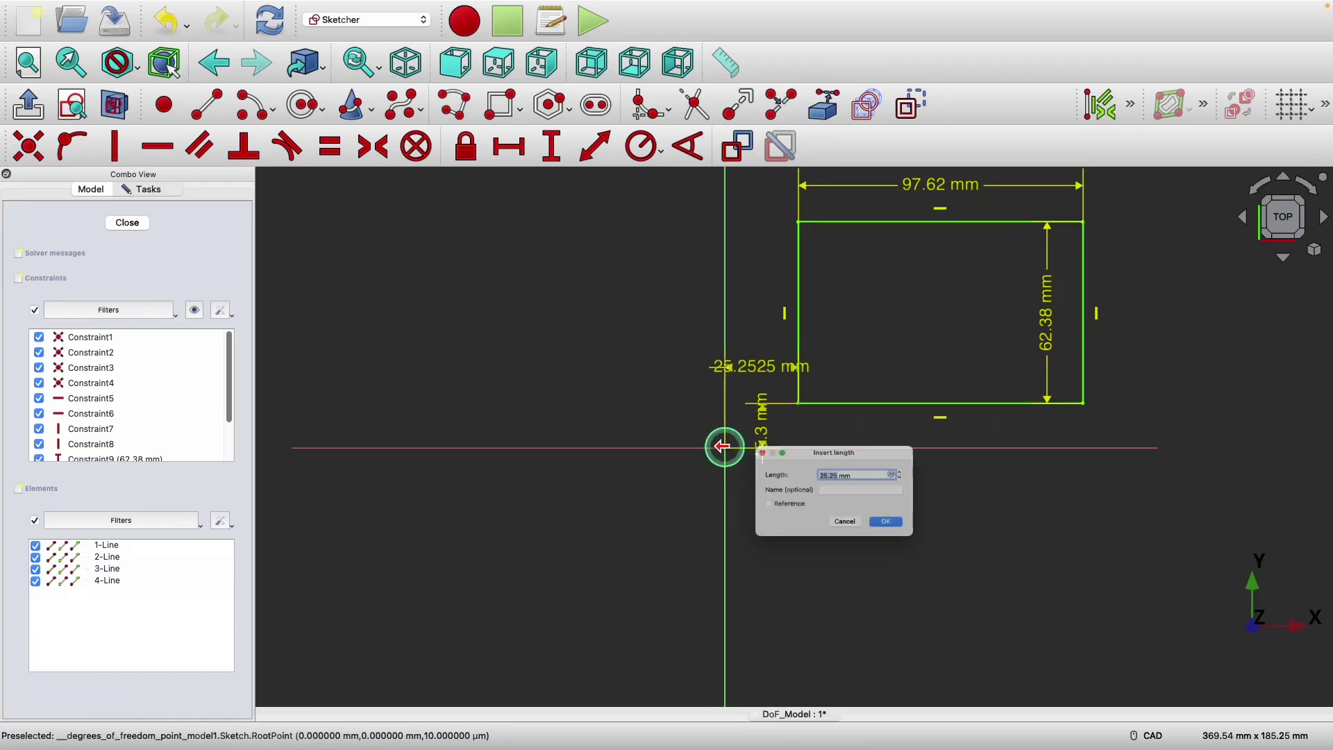
pyautogui.click(908, 531)
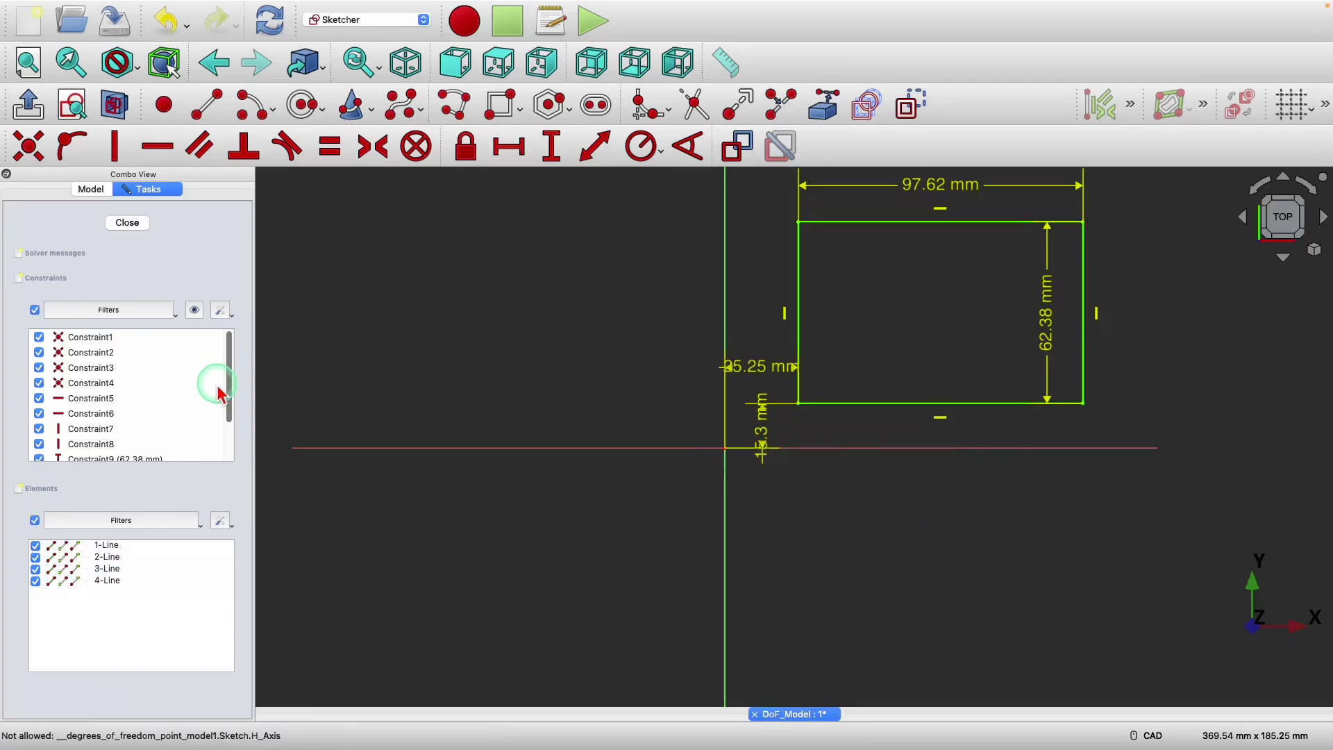
pyautogui.moveTo(229, 379); pyautogui.dragTo(235, 421)
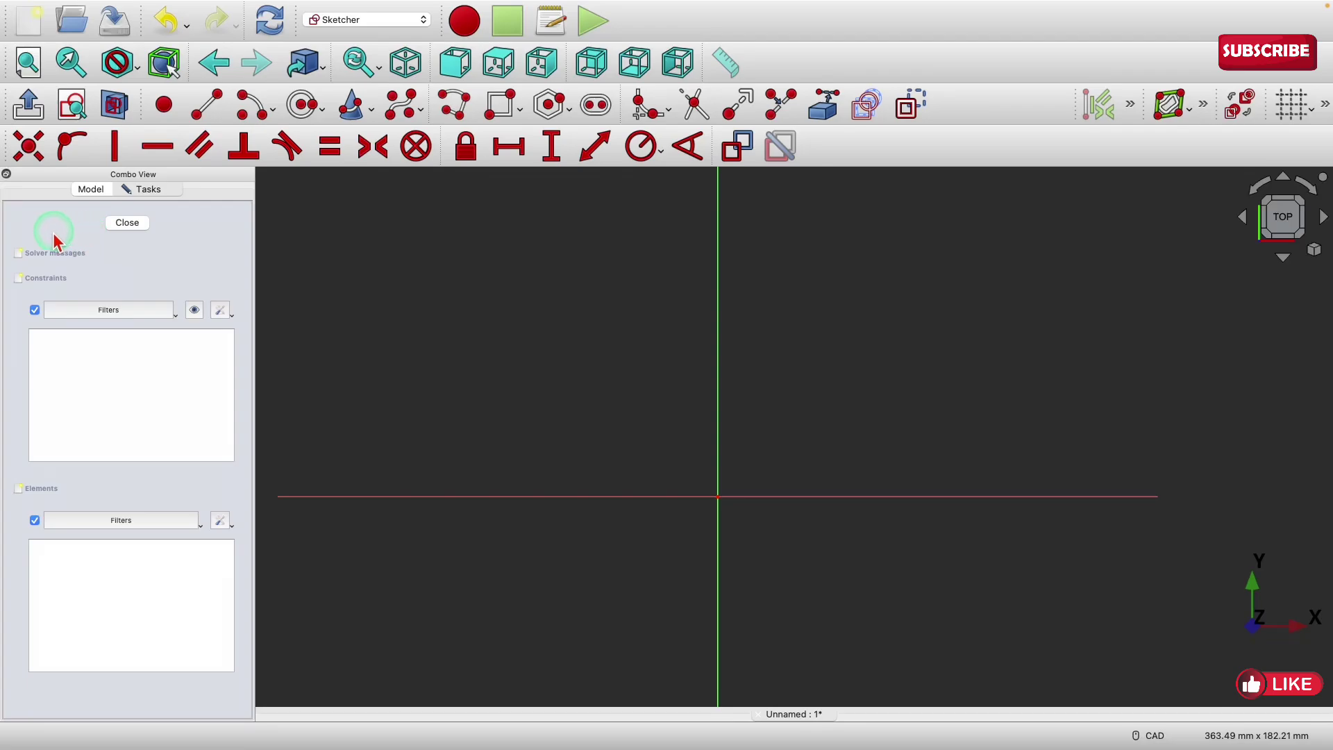
# - Show the solver messages of the empty sketch and draw a rectangle about 99 mm by 73 mm above and right of the origin
pyautogui.click(19, 253)
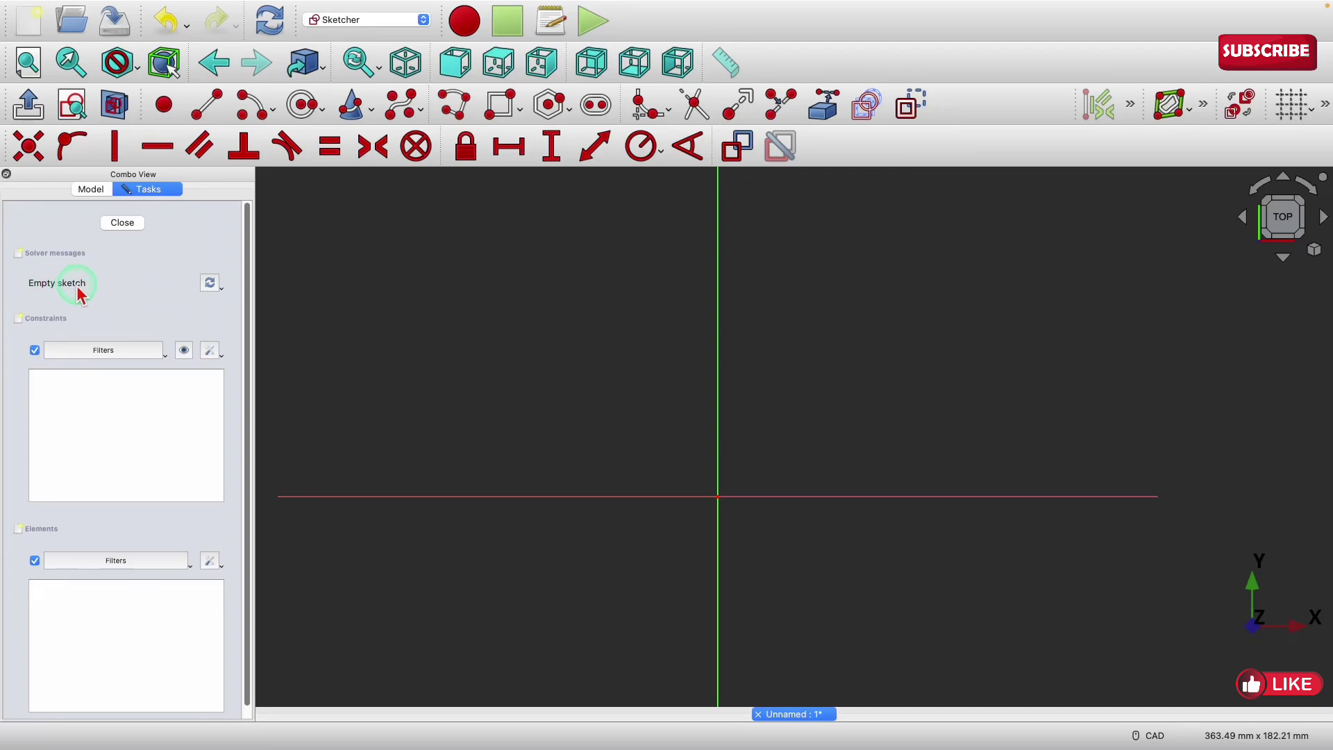
pyautogui.click(501, 104)
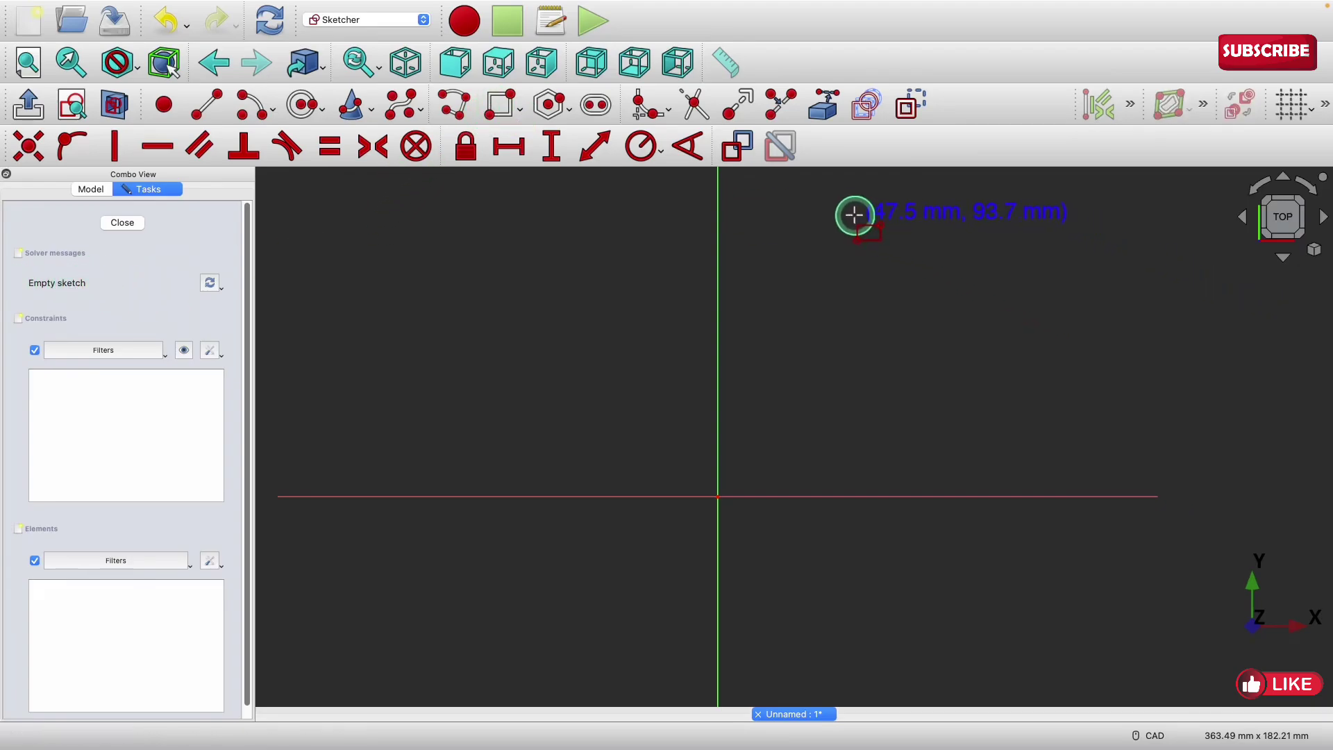
pyautogui.click(854, 214)
pyautogui.click(1146, 429)
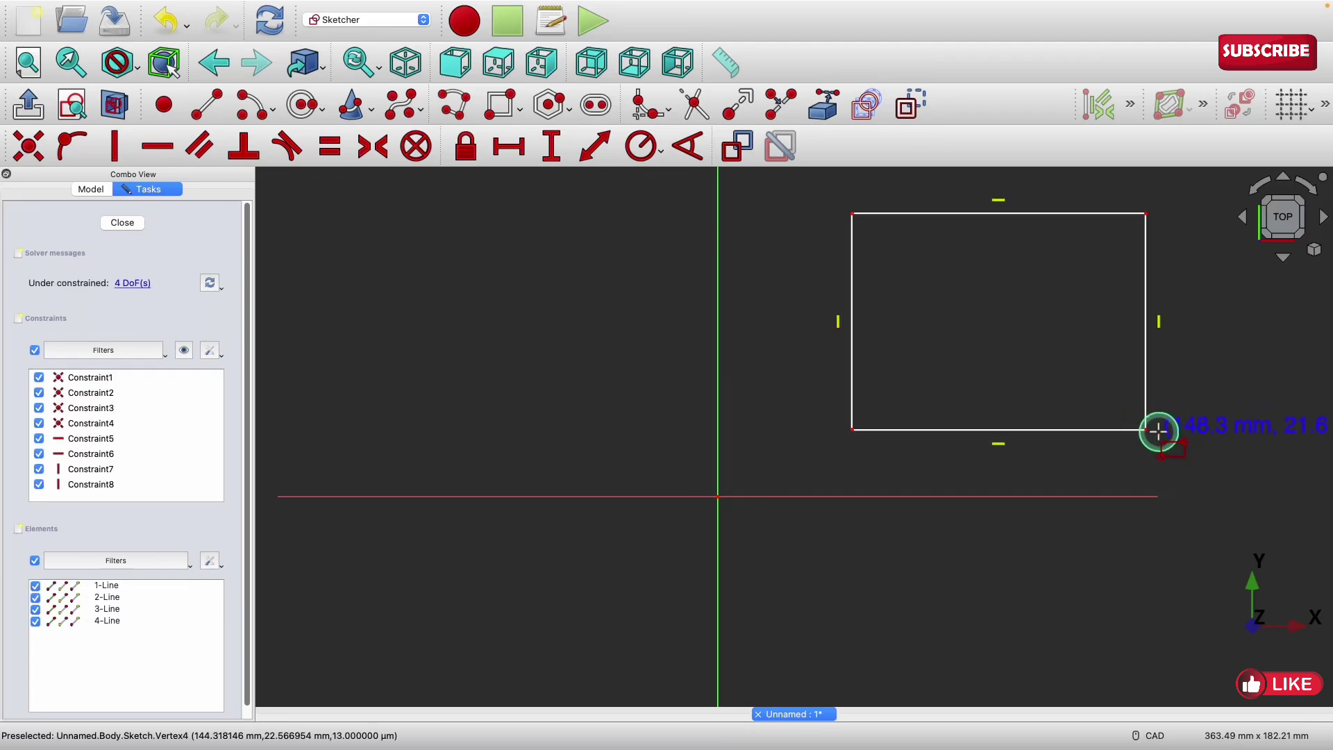
pyautogui.rightClick(1020, 340)
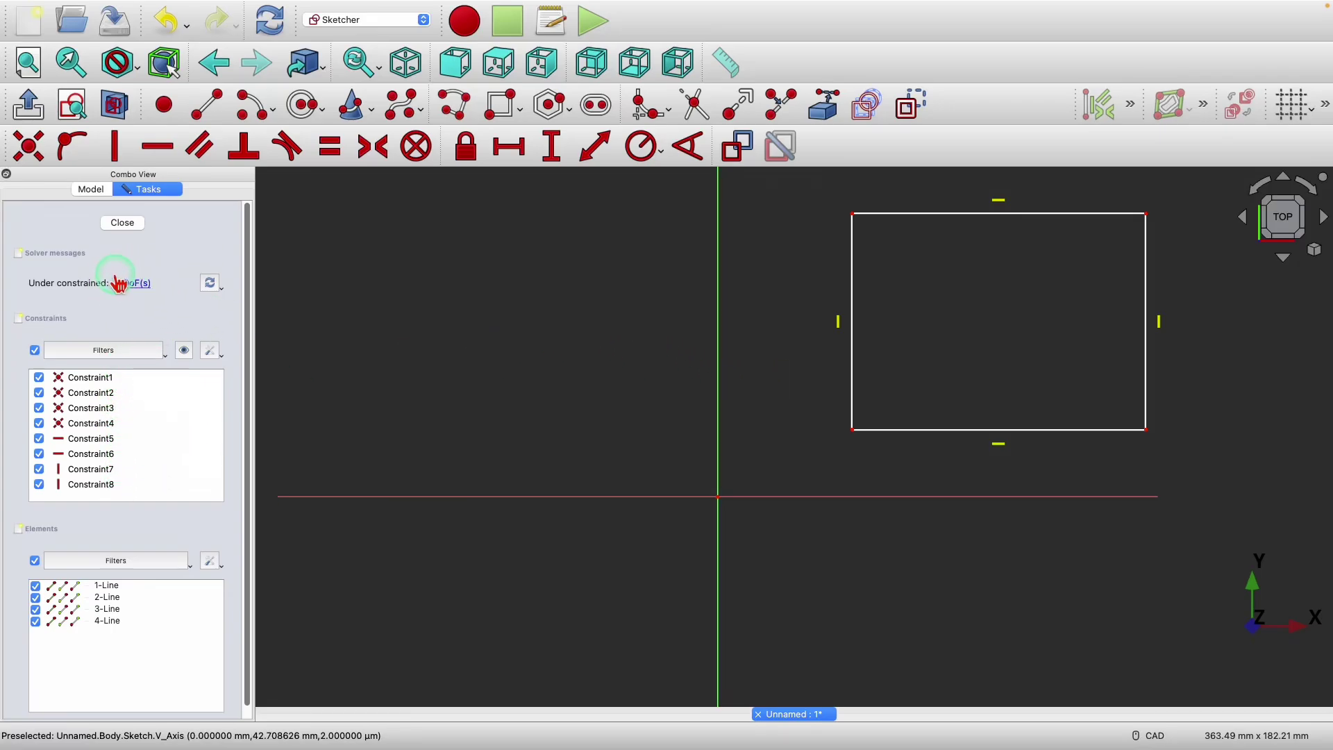
# - Constrain the new rectangle's height to 73.07 mm and its width to 99.07 mm
pyautogui.click(549, 148)
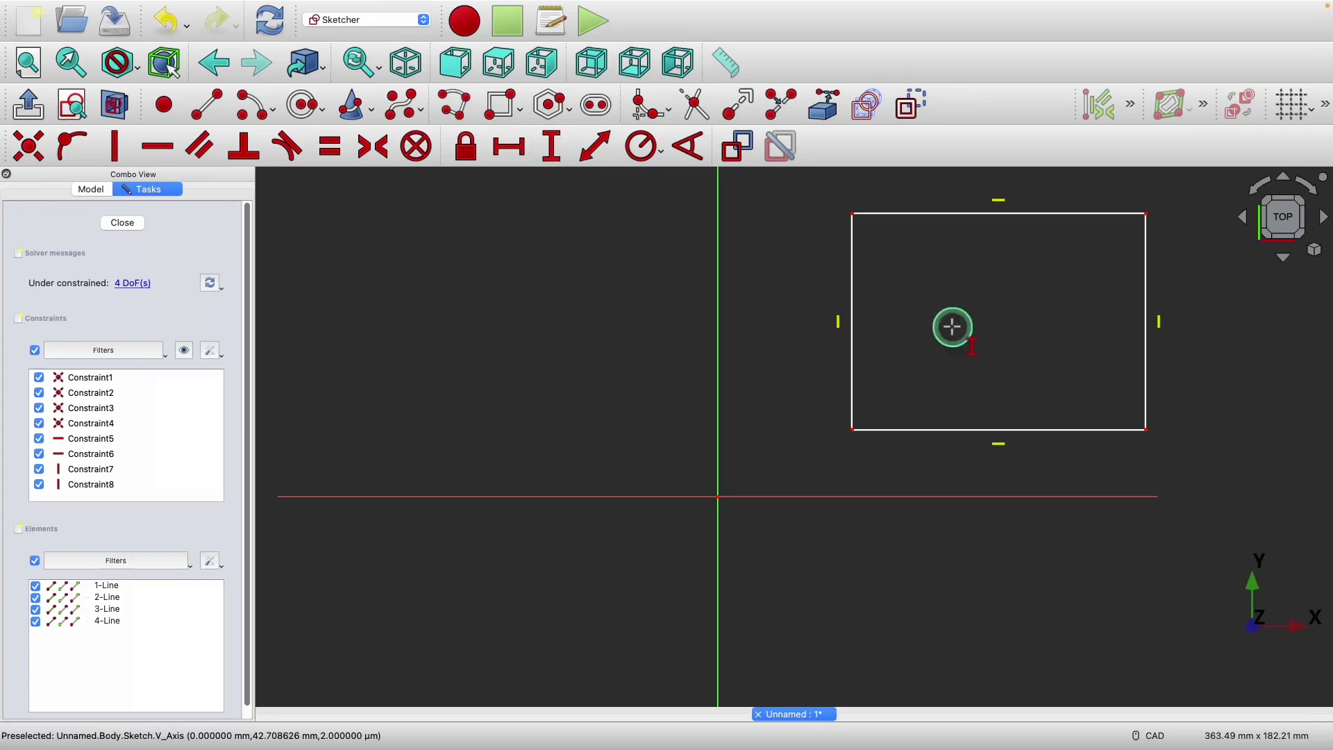
pyautogui.click(1147, 347)
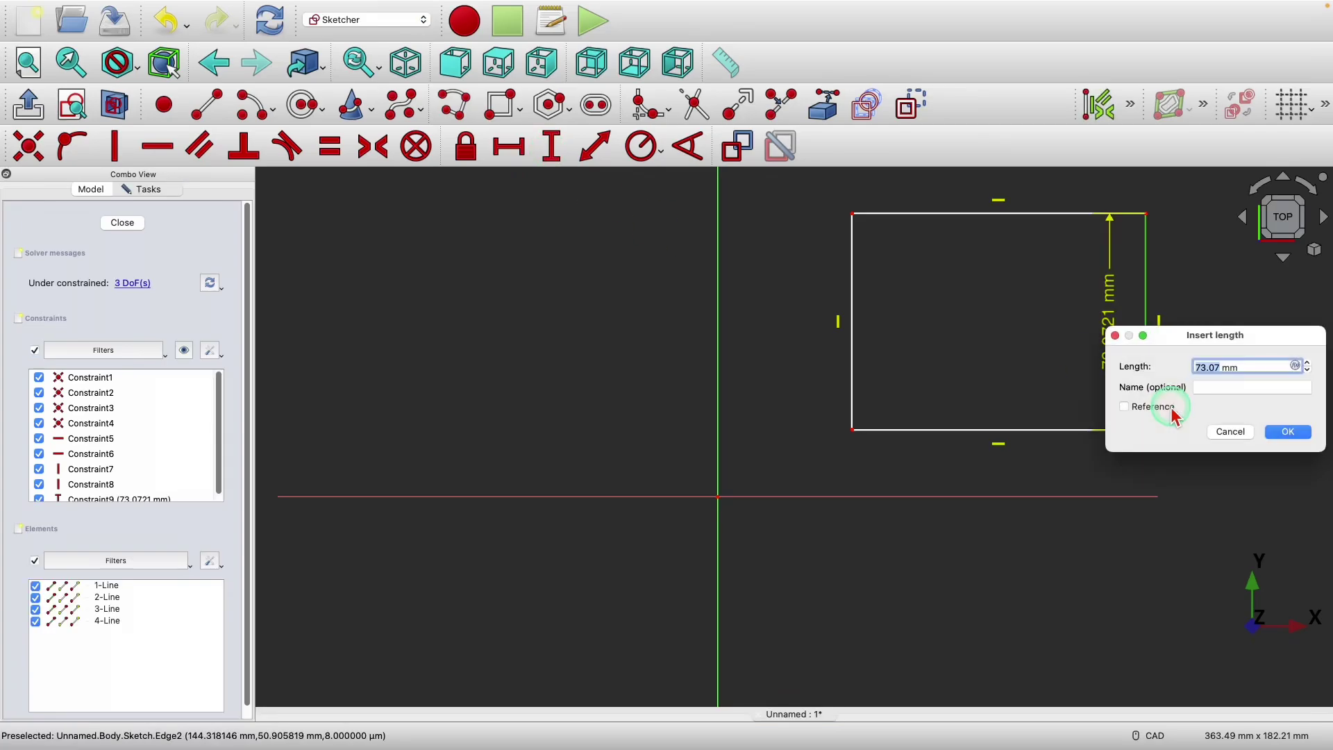
pyautogui.click(1285, 433)
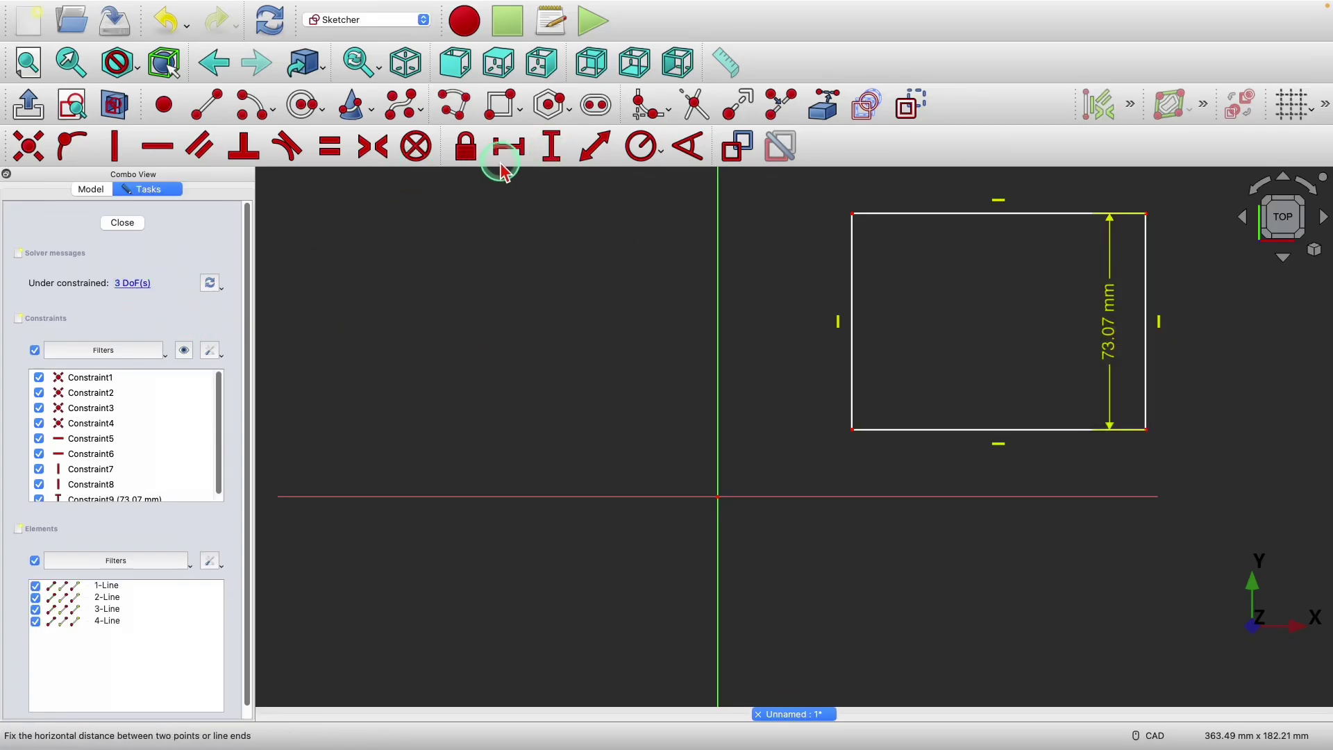
pyautogui.click(516, 149)
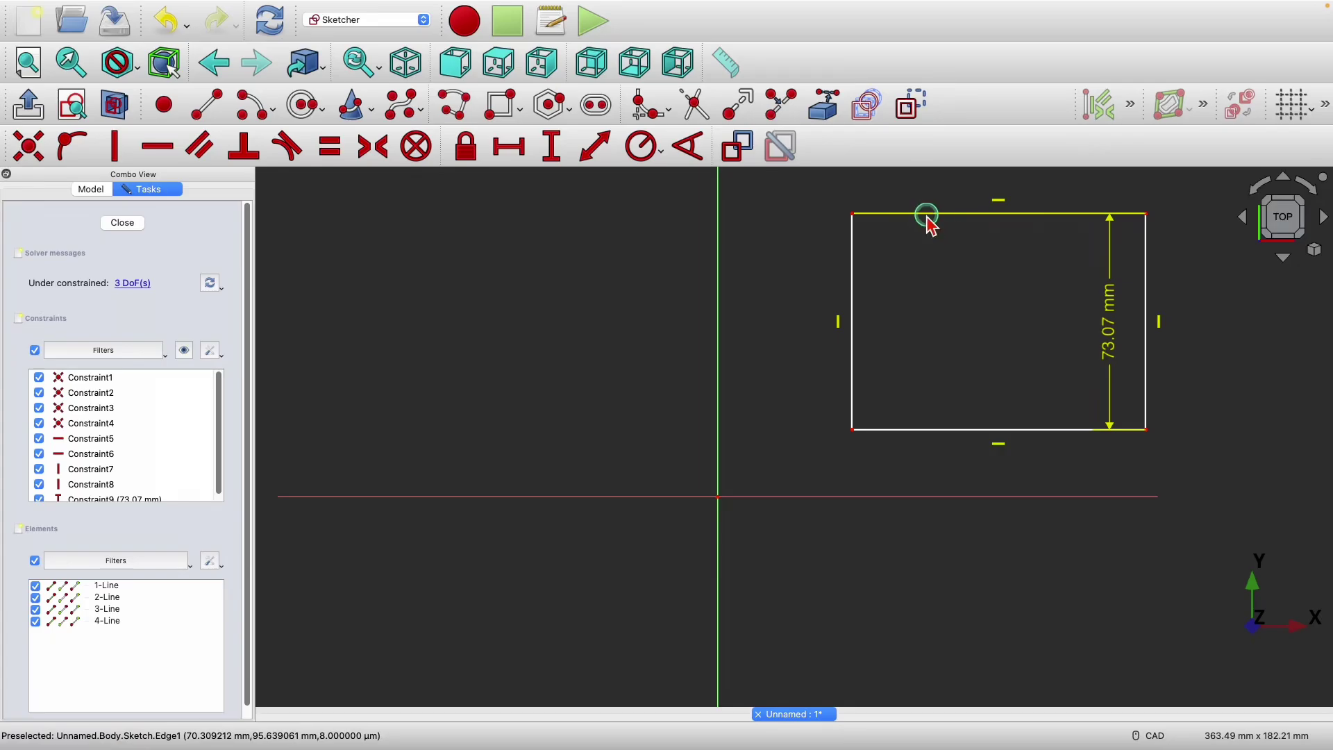
pyautogui.click(926, 214)
pyautogui.click(1108, 302)
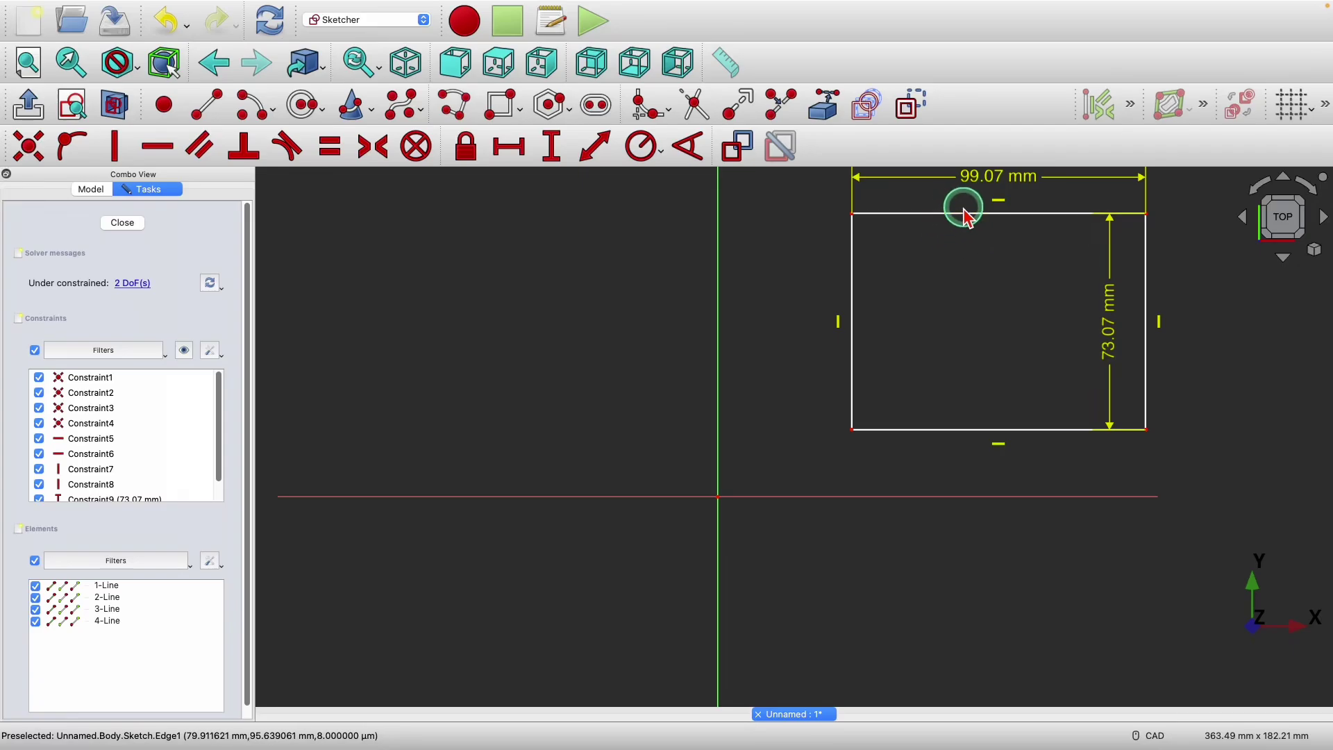
# - Move the dimensioned rectangle by its upper edge so its lower-left corner sits about 42 mm right of and 23 mm above the origin
pyautogui.moveTo(951, 215); pyautogui.dragTo(902, 284)
pyautogui.scroll(1, 901, 283)
pyautogui.scroll(-2, 900, 283)
pyautogui.scroll(2, 993, 186)
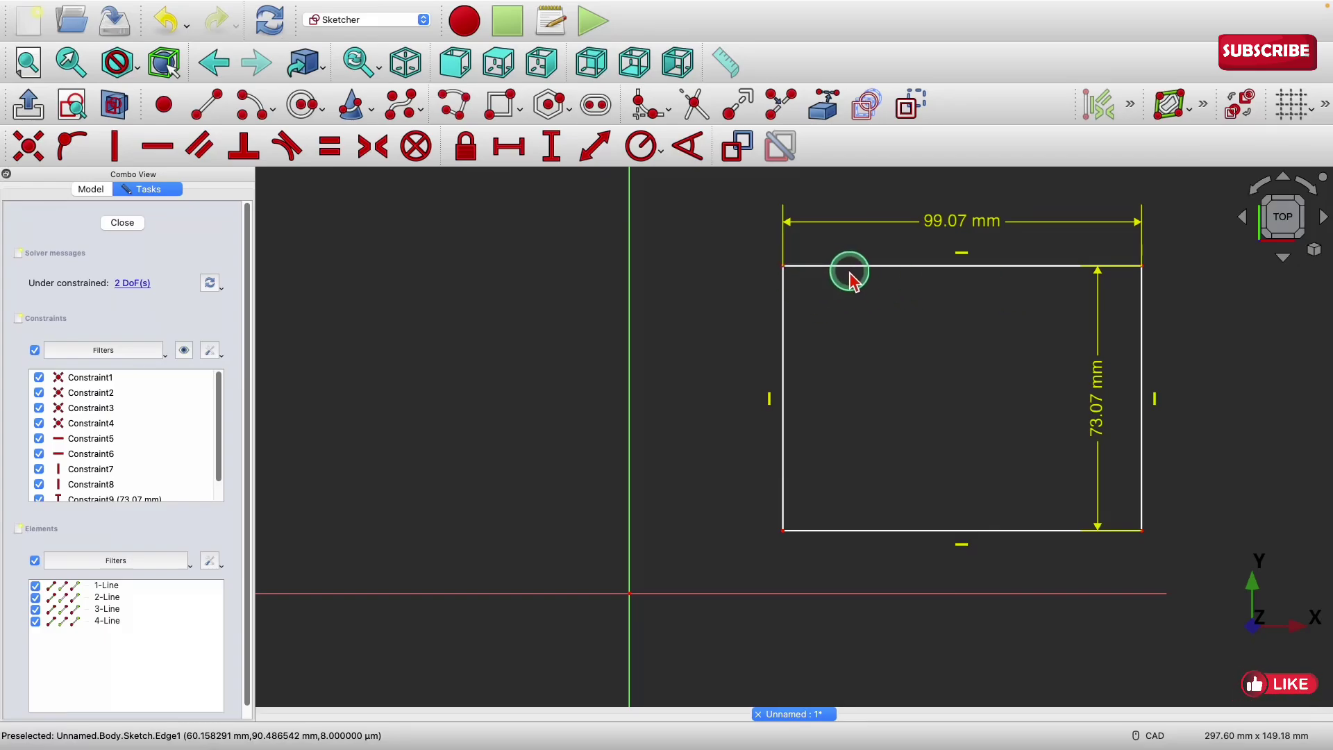
pyautogui.moveTo(849, 272); pyautogui.dragTo(848, 244)
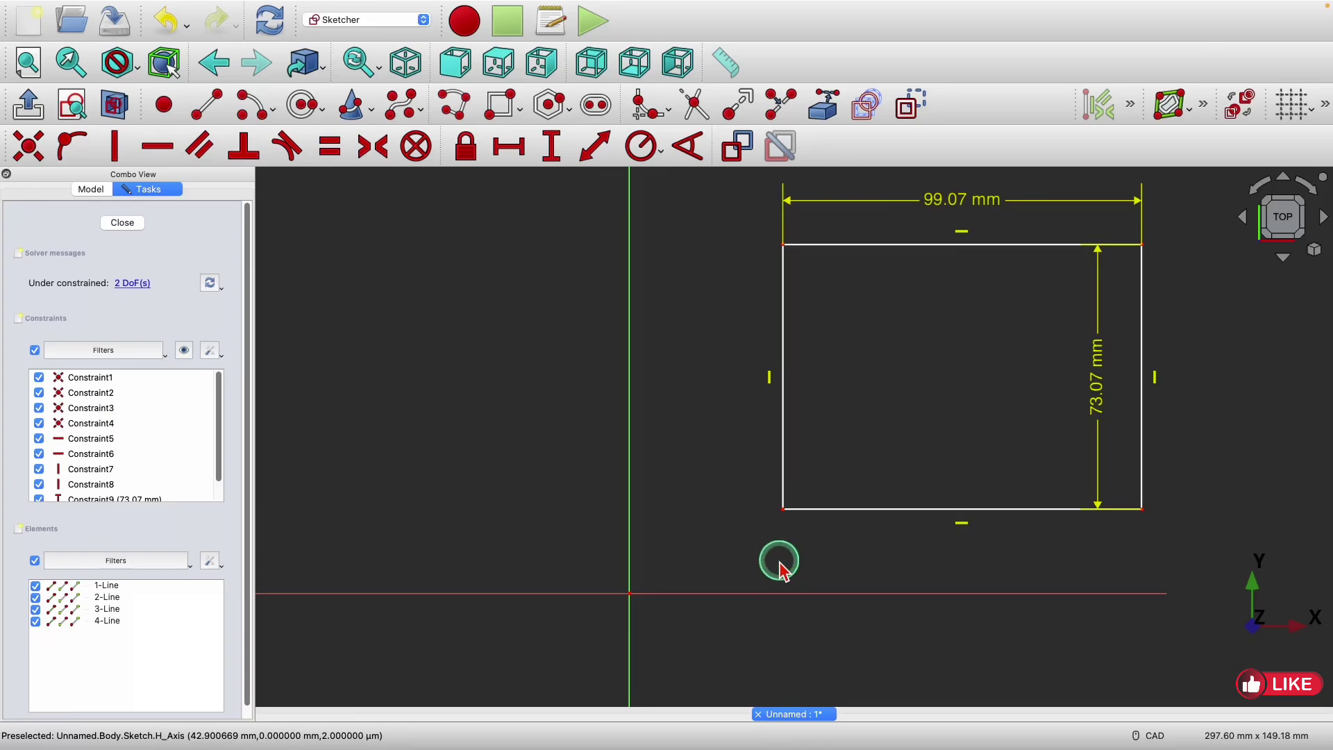
# - Constrain the vertical distance from the rectangle's lower-left corner to the origin to 23.35 mm
pyautogui.click(552, 149)
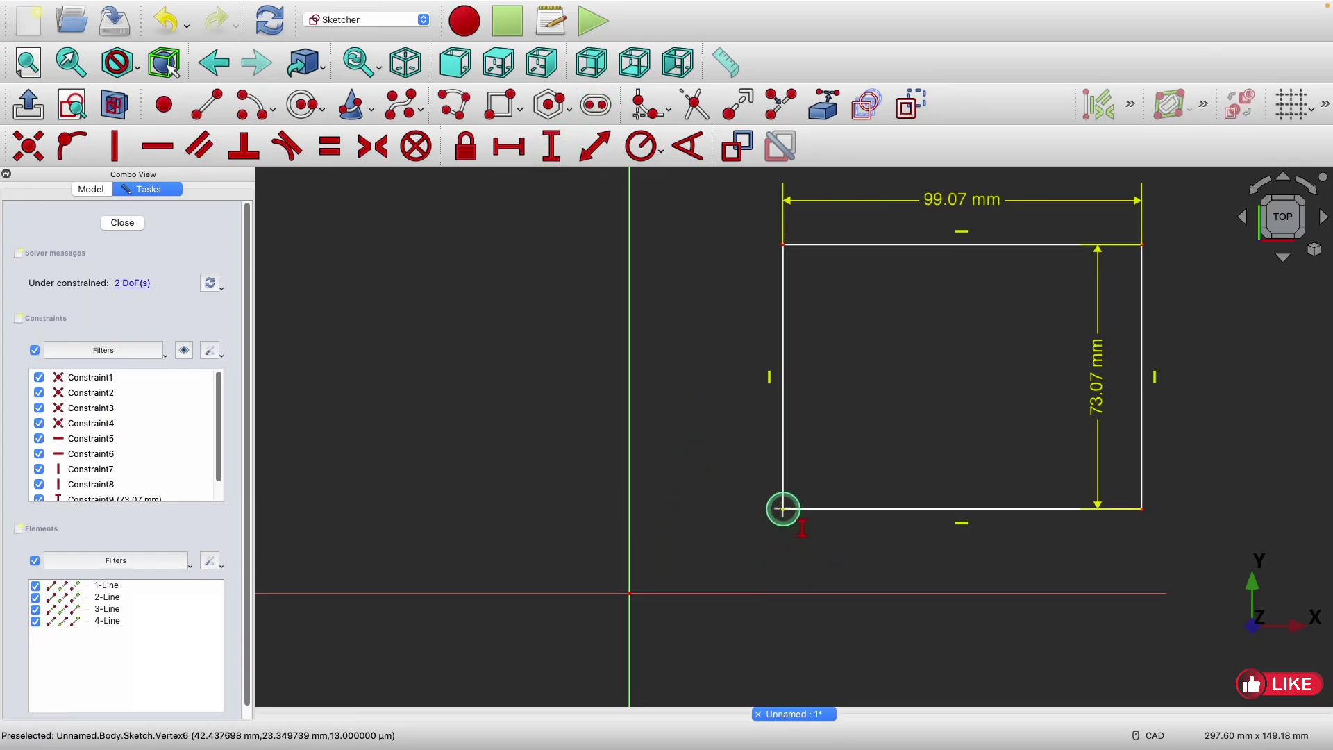
pyautogui.click(783, 509)
pyautogui.click(629, 593)
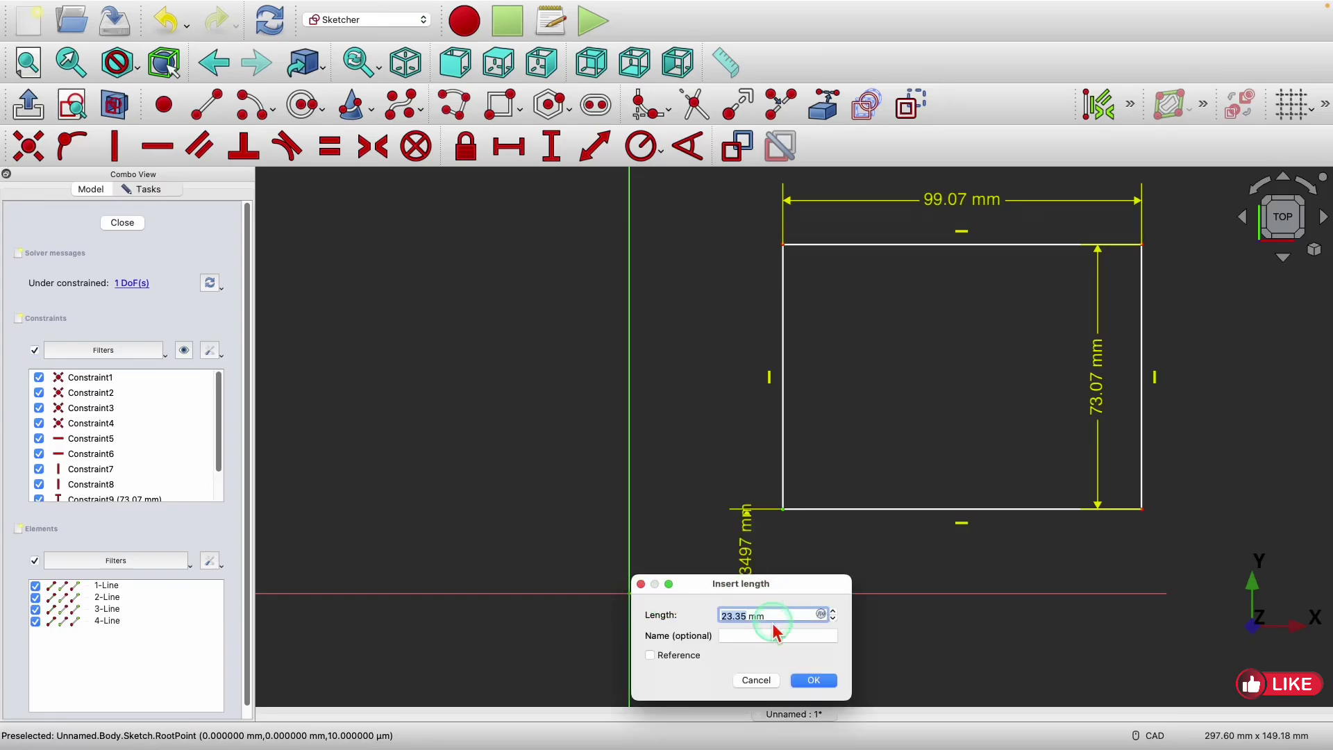
pyautogui.click(814, 679)
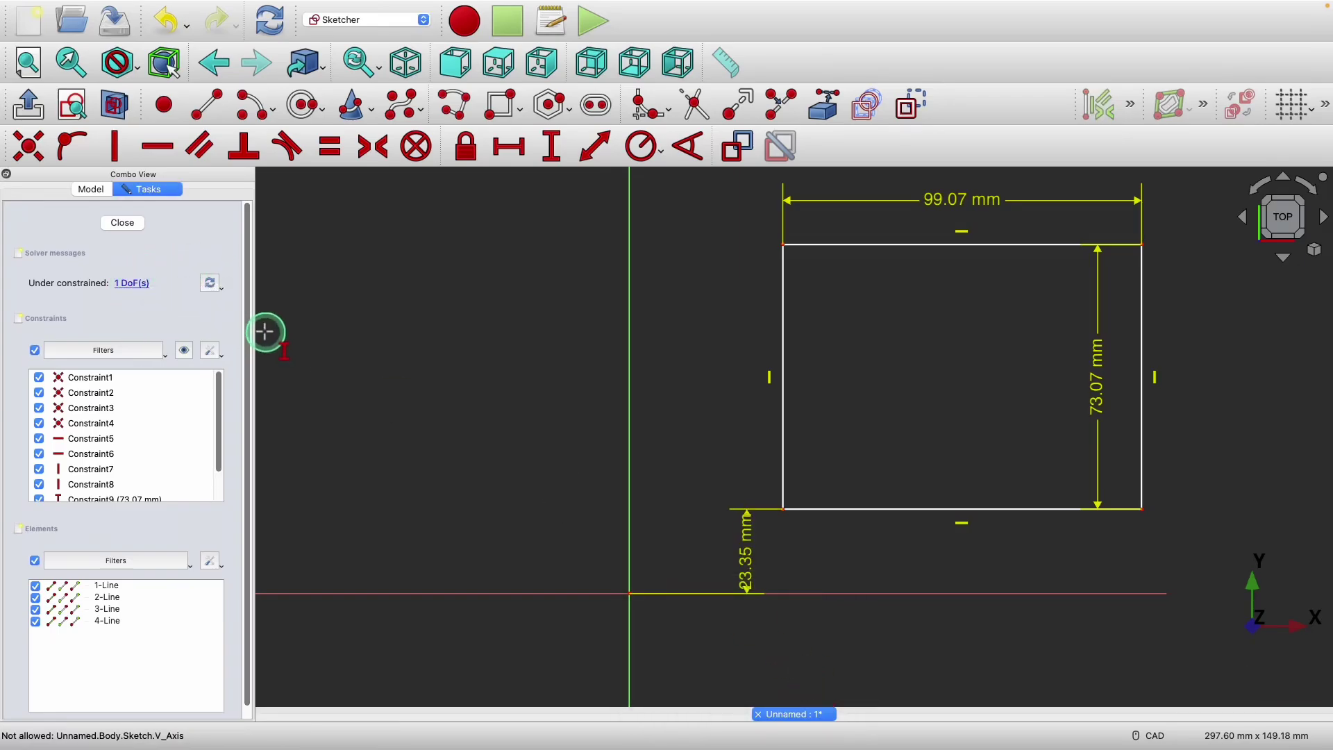
# - Select the sketch's under-constrained elements from the solver's degrees-of-freedom message to examine them, and clear the selection
pyautogui.click(142, 286)
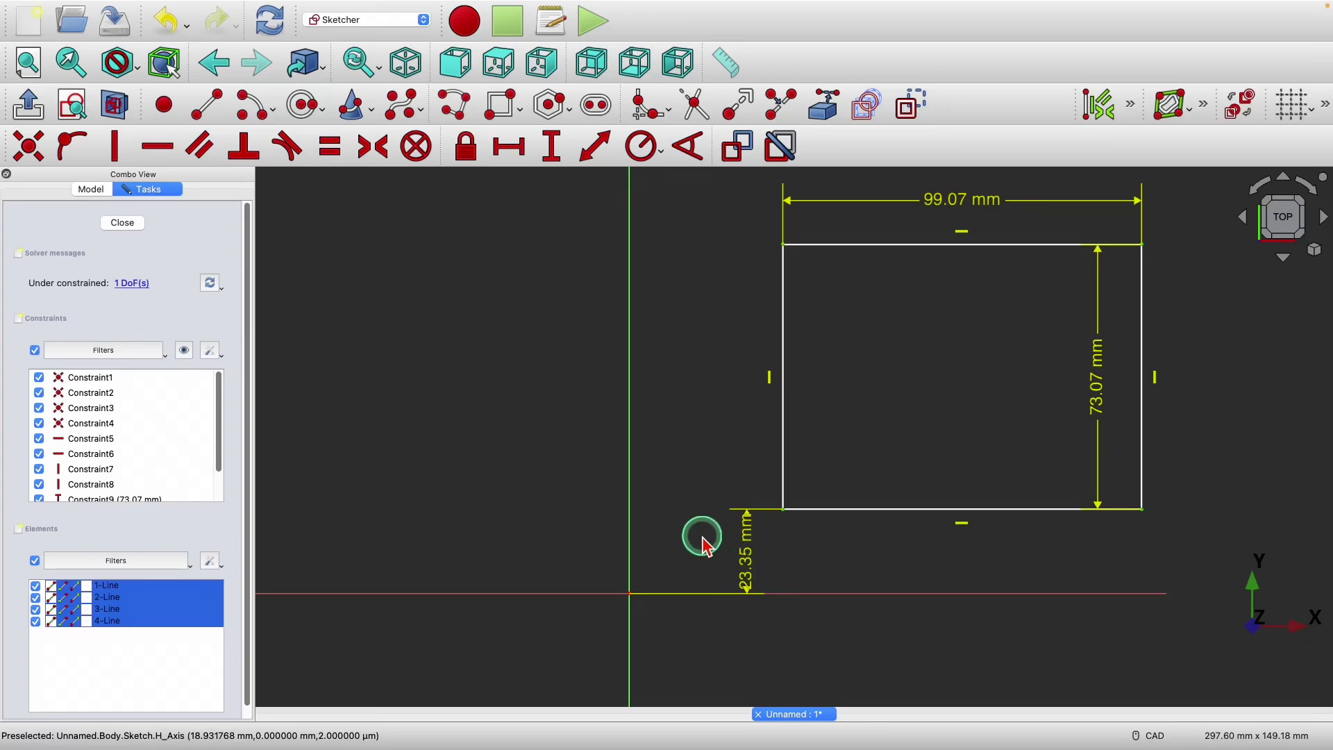
pyautogui.rightClick(715, 471)
pyautogui.press('Escape')
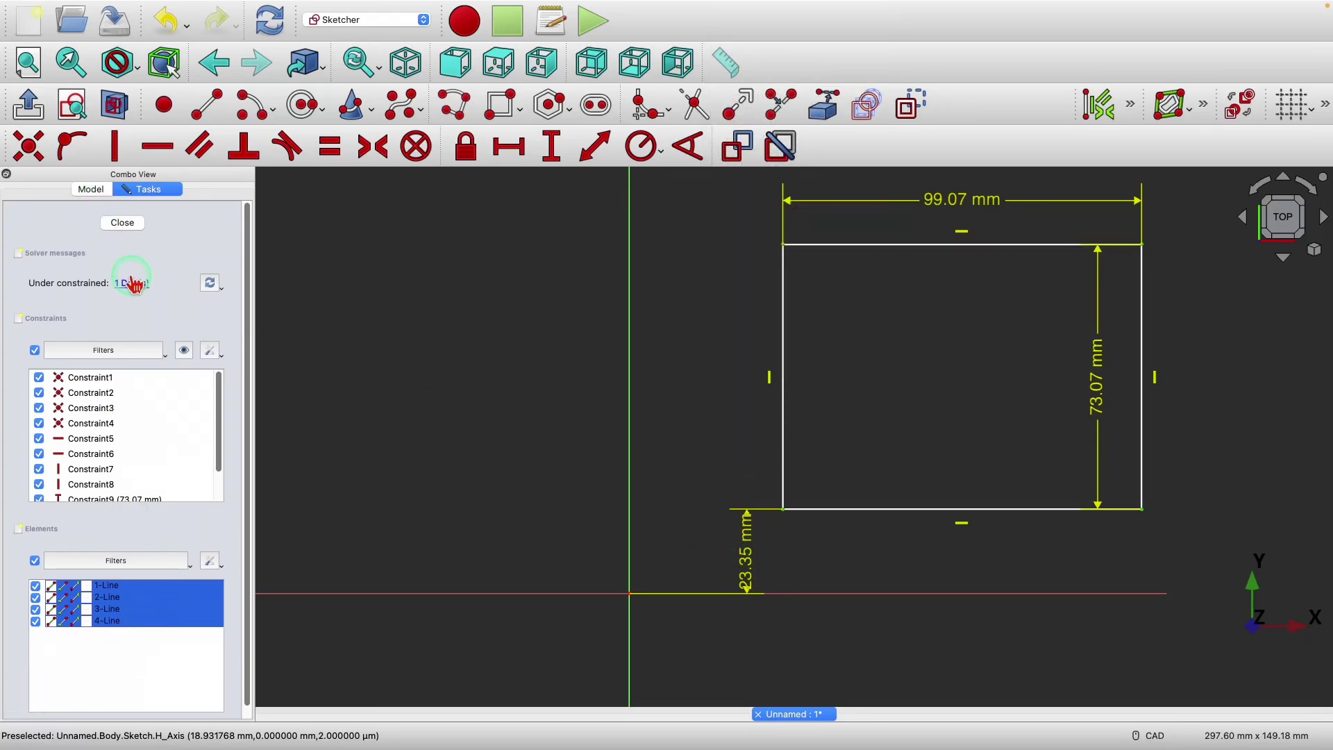
pyautogui.click(210, 282)
pyautogui.click(131, 284)
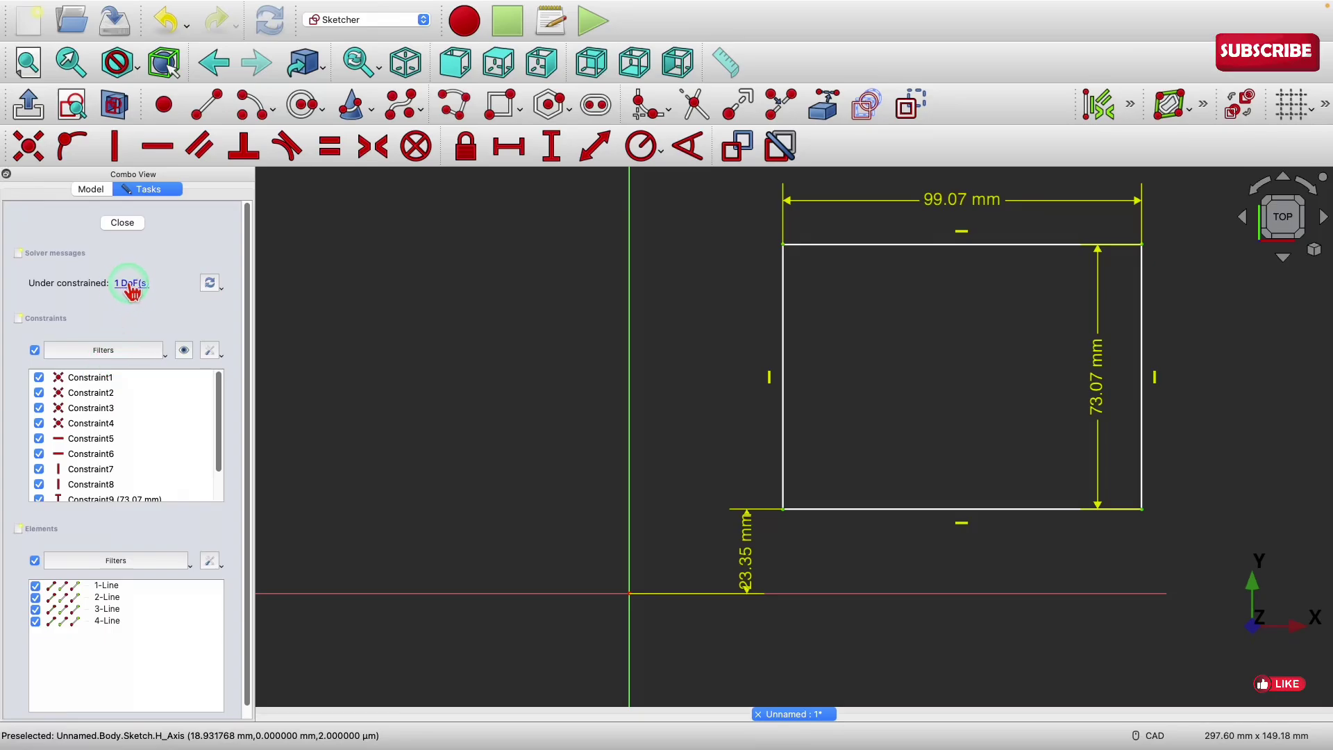
pyautogui.click(790, 655)
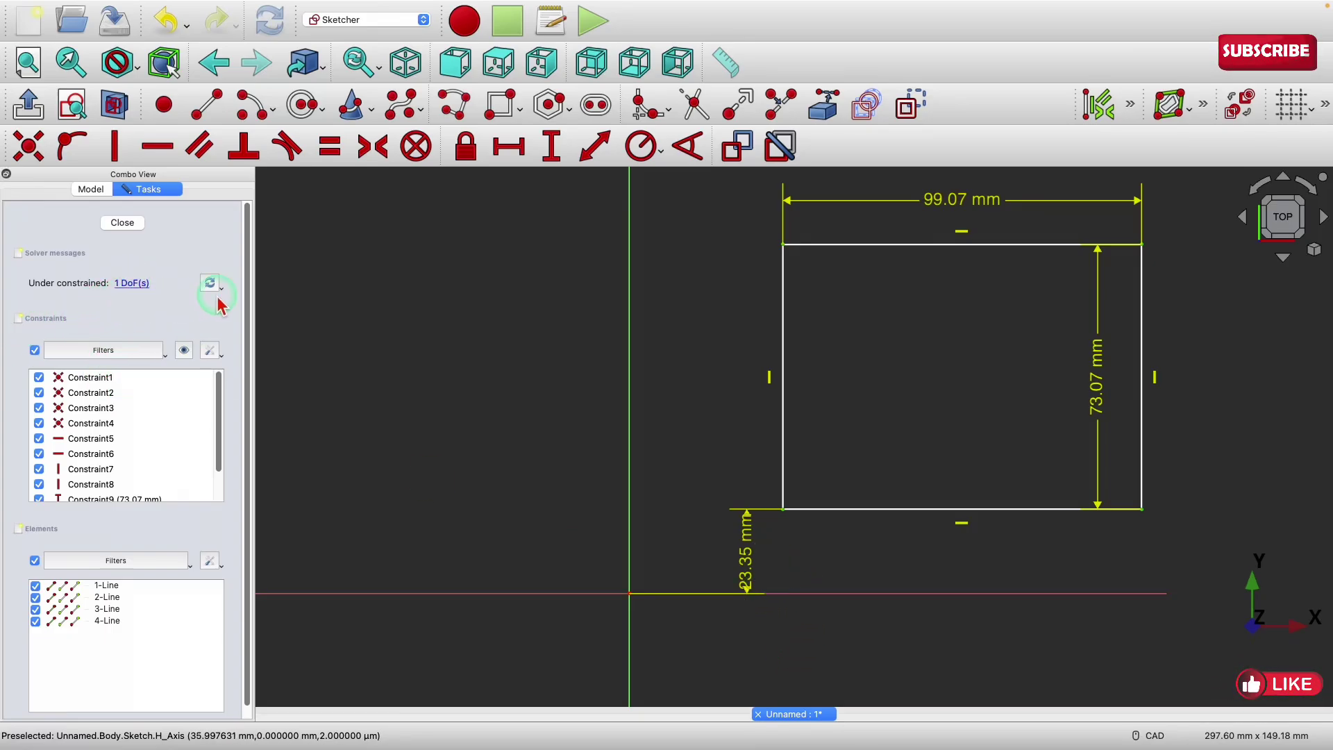
# - Try to constrain the horizontal distance between the rectangle's lower-left corner and the origin
pyautogui.click(518, 147)
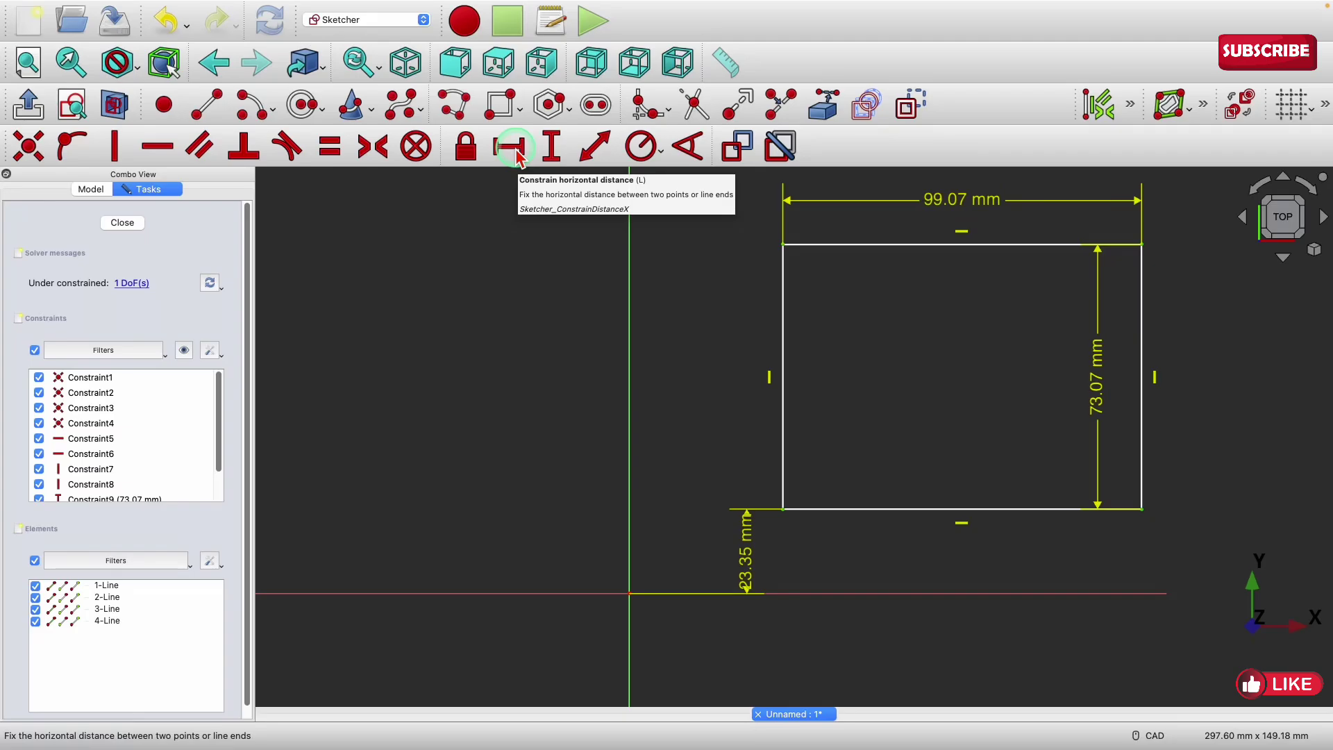
pyautogui.click(519, 154)
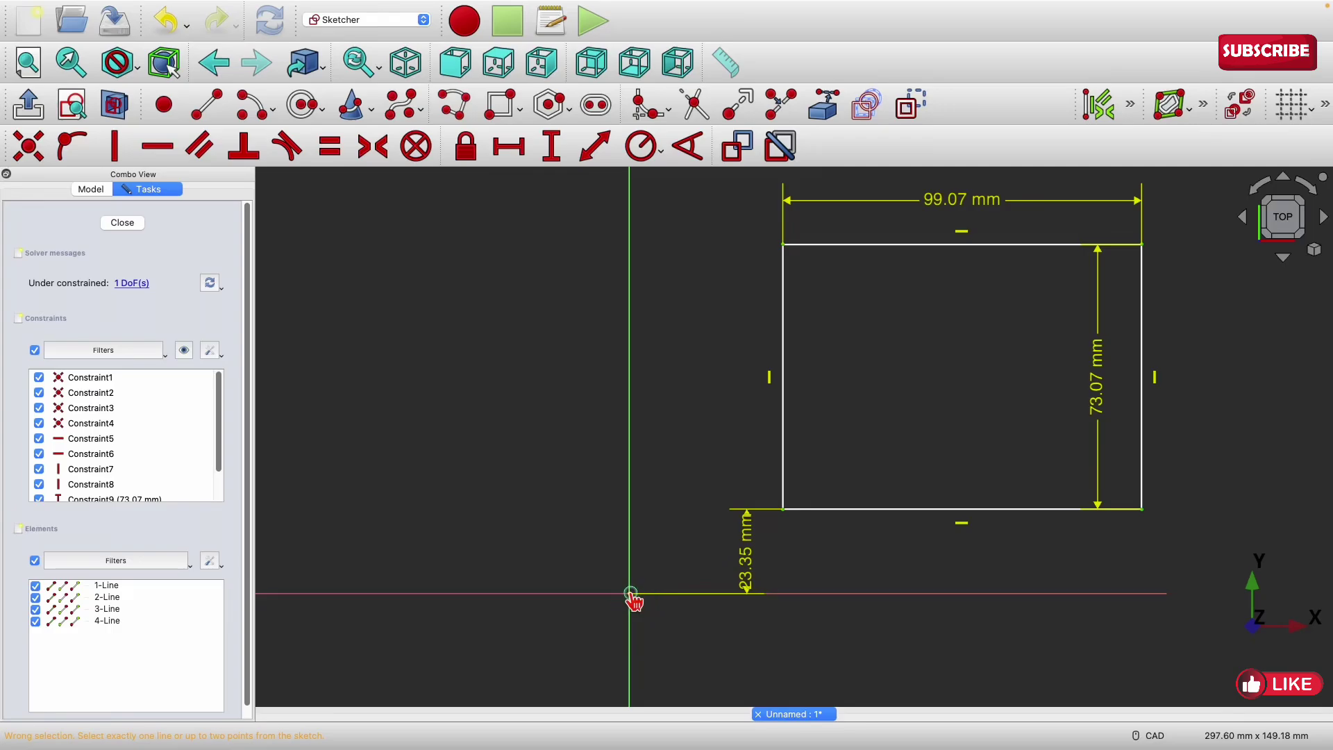
pyautogui.rightClick(509, 151)
pyautogui.click(506, 152)
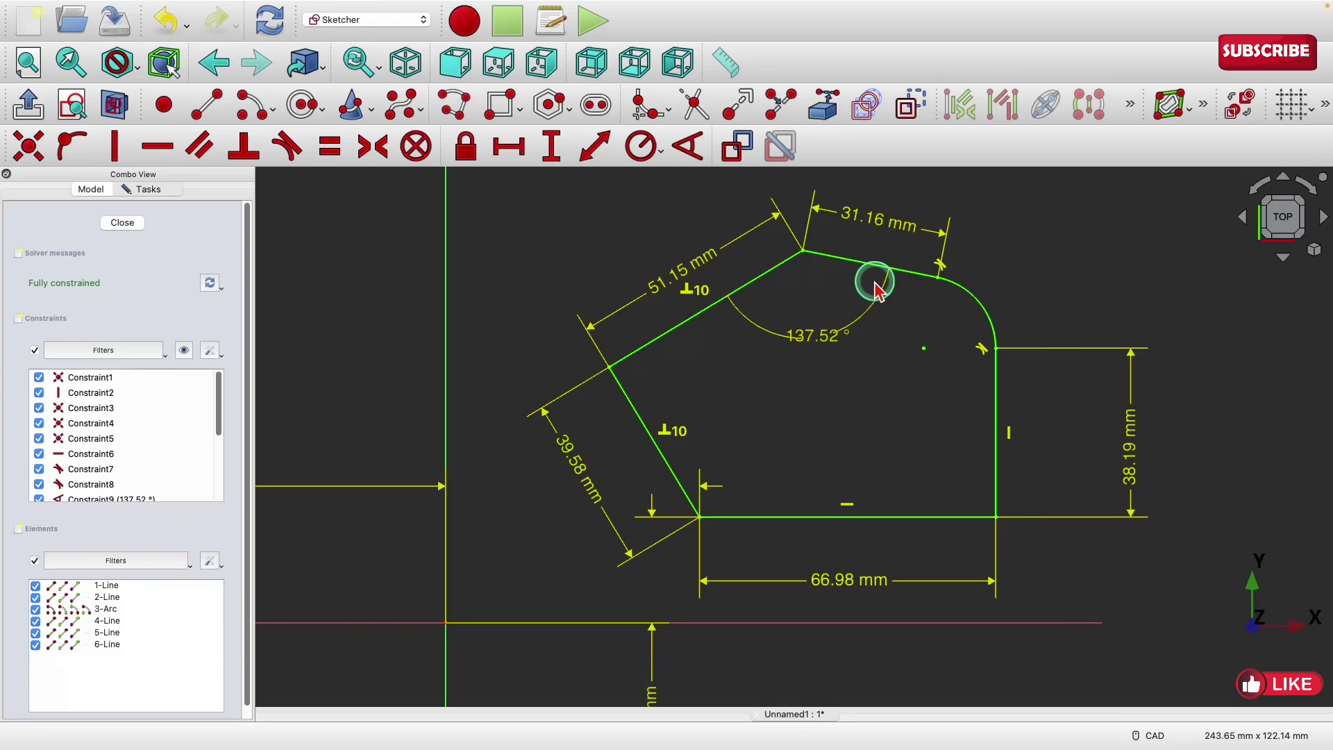
# - Outline the geometric and the dimensional constraint tools in red with the screen annotation pen, labelling the second group "Dimensional Constraint"
pyautogui.moveTo(217, 417)
pyautogui.mouseDown()
pyautogui.moveTo(219, 492)
pyautogui.moveTo(222, 383)
pyautogui.moveTo(214, 455)
pyautogui.moveTo(215, 417)
pyautogui.mouseUp()
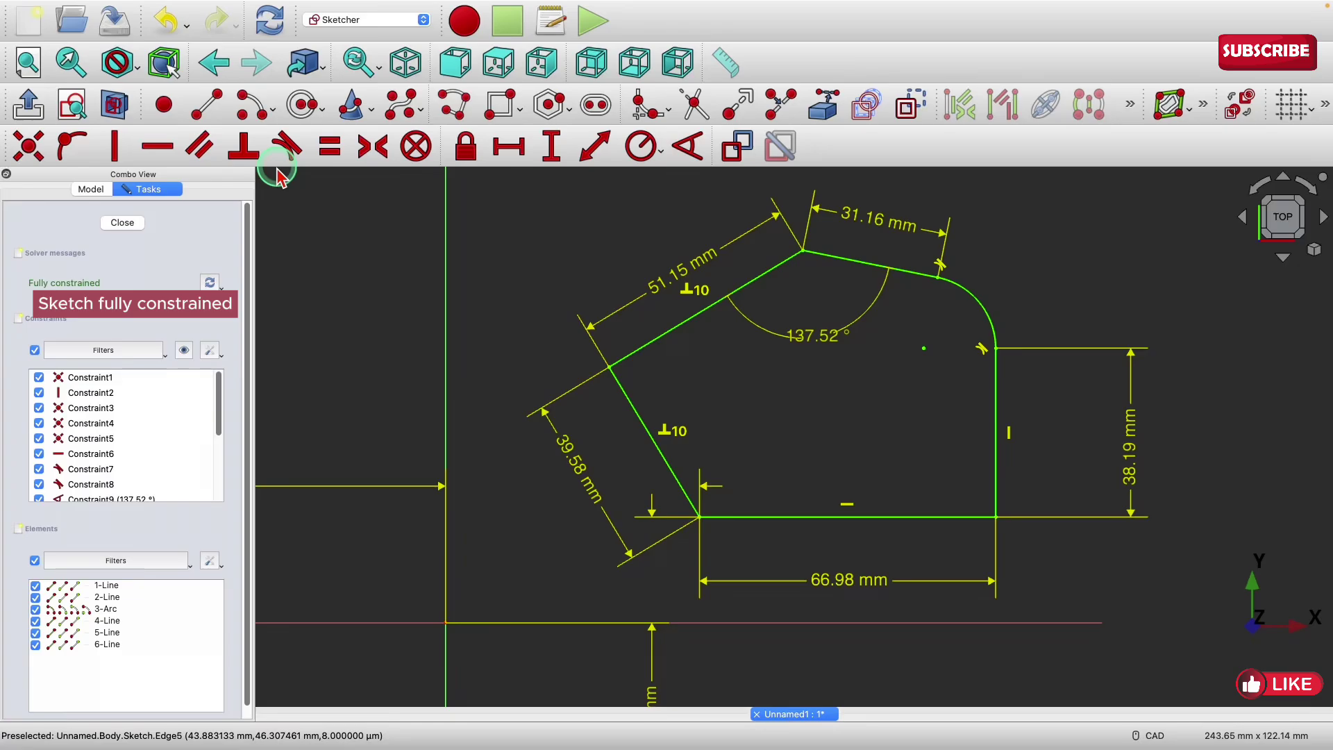
pyautogui.press('super+shift+a')
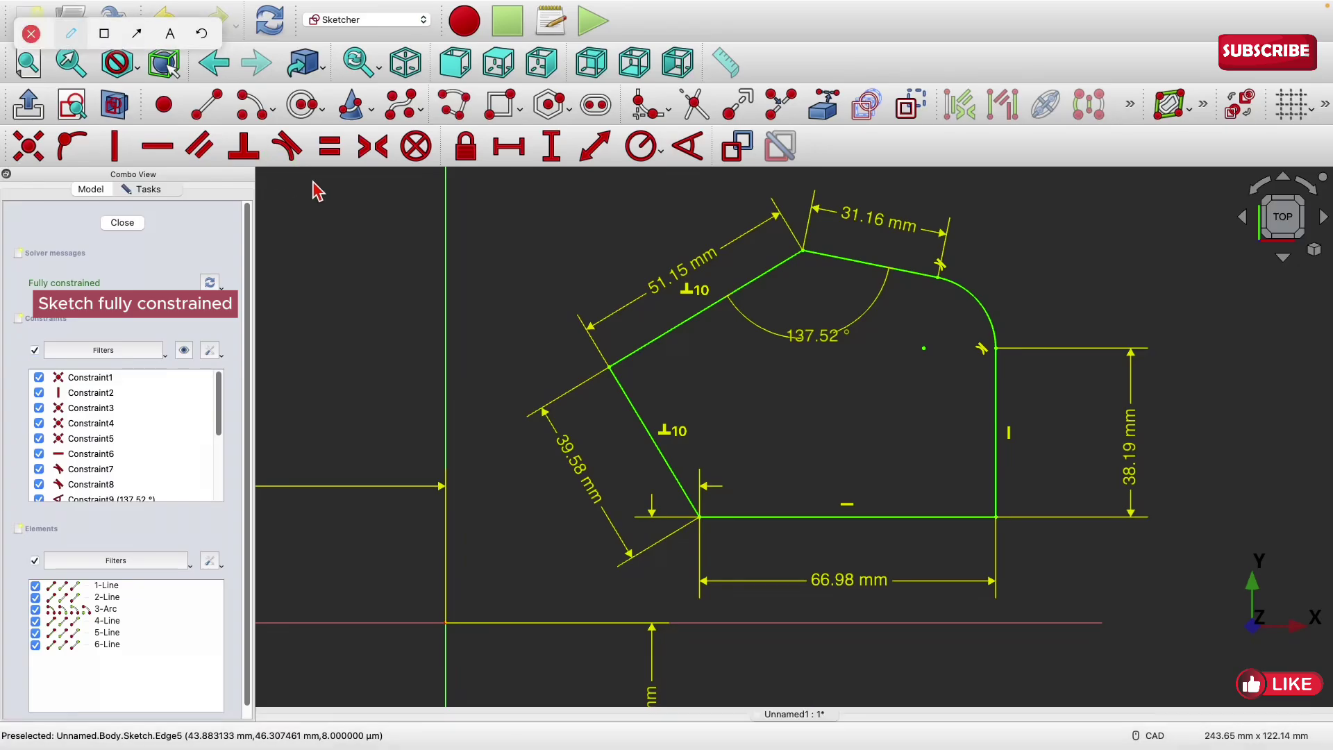
pyautogui.moveTo(16, 164)
pyautogui.mouseDown()
pyautogui.moveTo(403, 167)
pyautogui.moveTo(427, 165)
pyautogui.moveTo(432, 129)
pyautogui.moveTo(10, 124)
pyautogui.mouseUp()
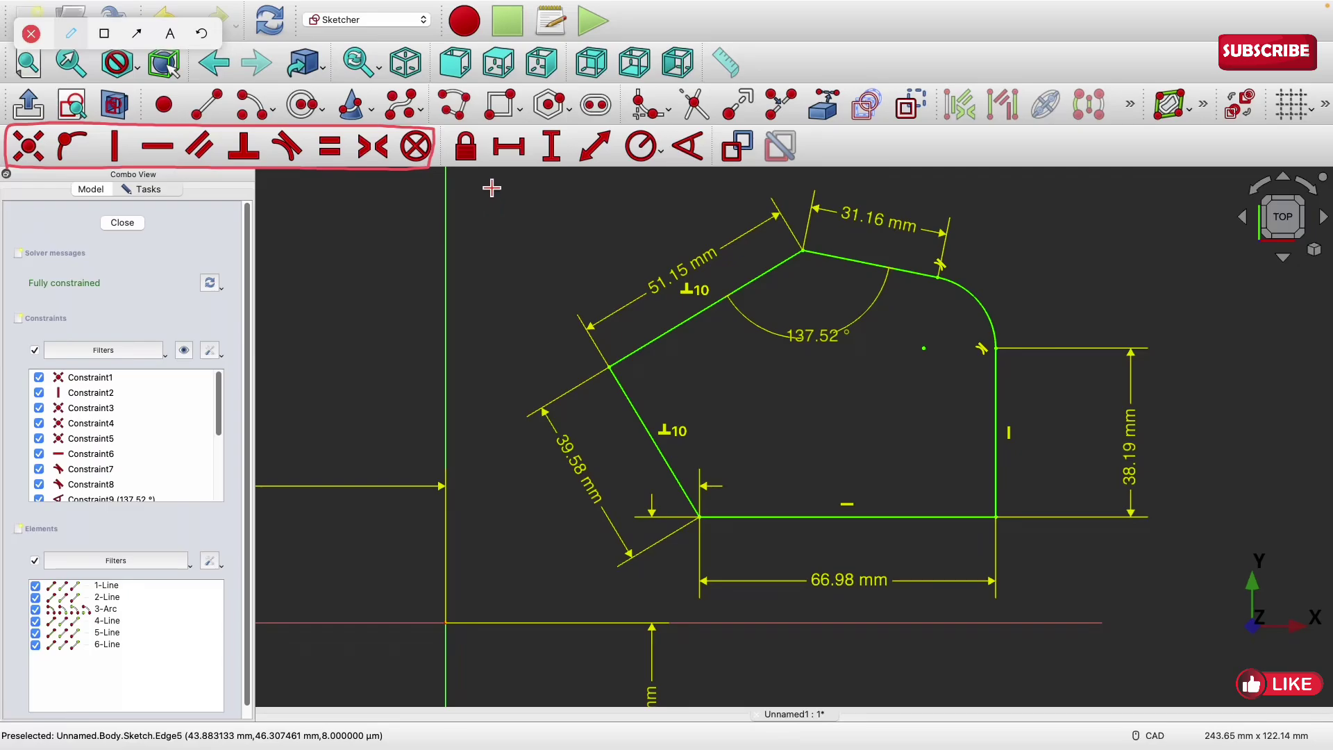
pyautogui.moveTo(490, 170)
pyautogui.mouseDown()
pyautogui.moveTo(490, 126)
pyautogui.moveTo(715, 125)
pyautogui.moveTo(716, 157)
pyautogui.moveTo(662, 172)
pyautogui.mouseUp()
pyautogui.write('imensional Constraint')
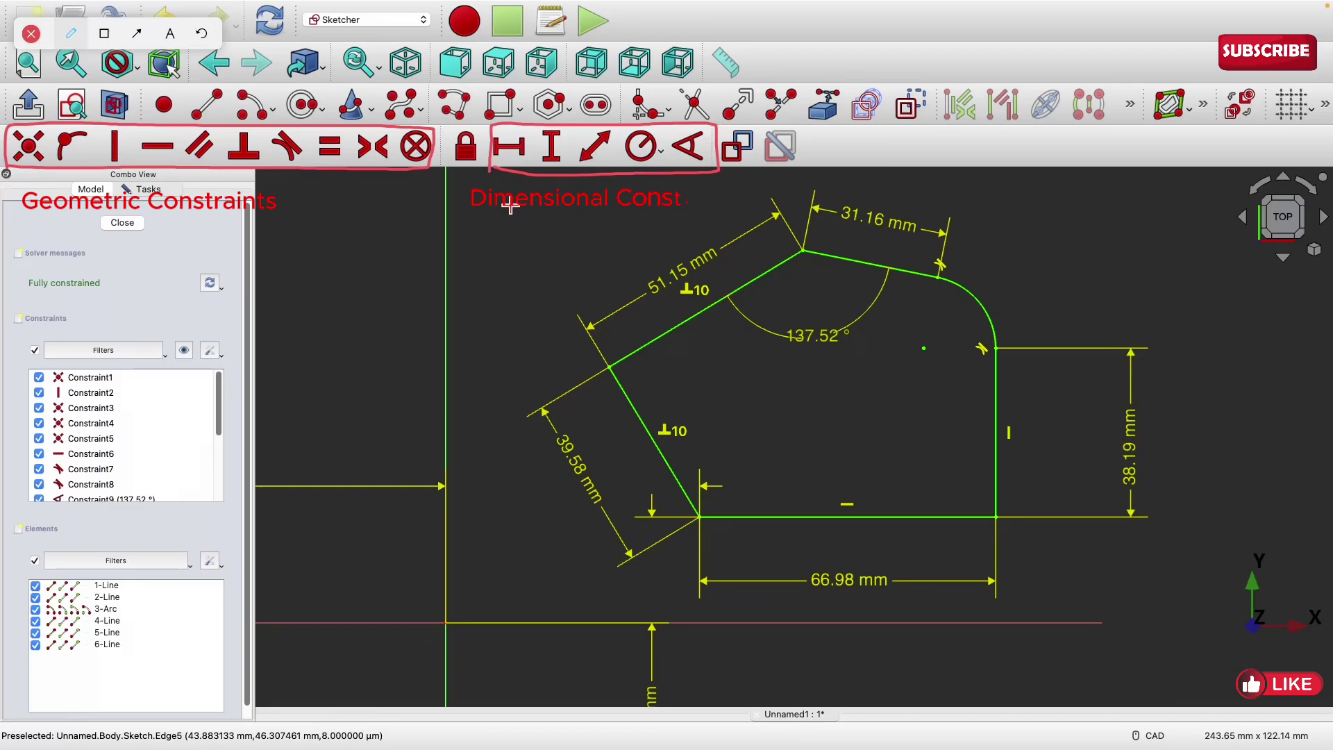